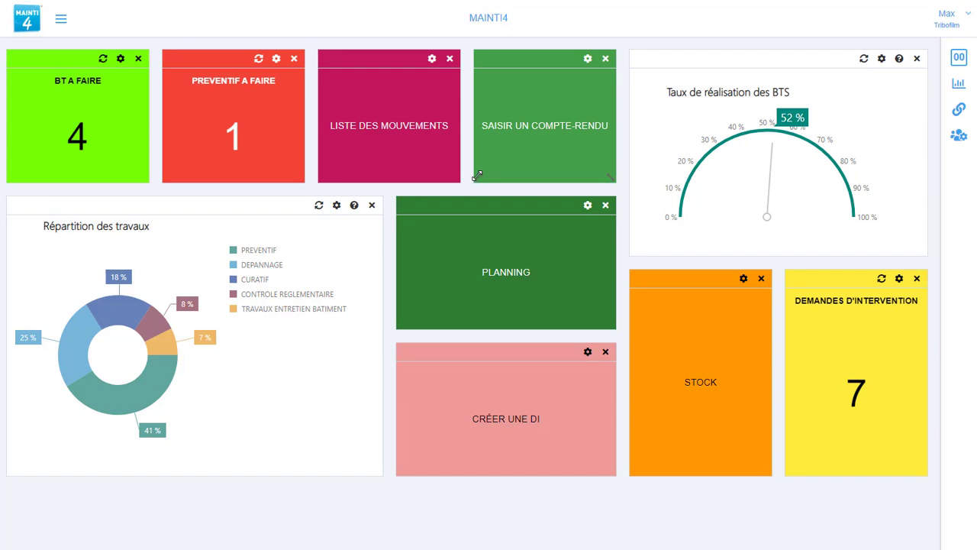
# Sign out, sign back in with another user's credentials, and open the Planning.
pyautogui.click(943, 31)
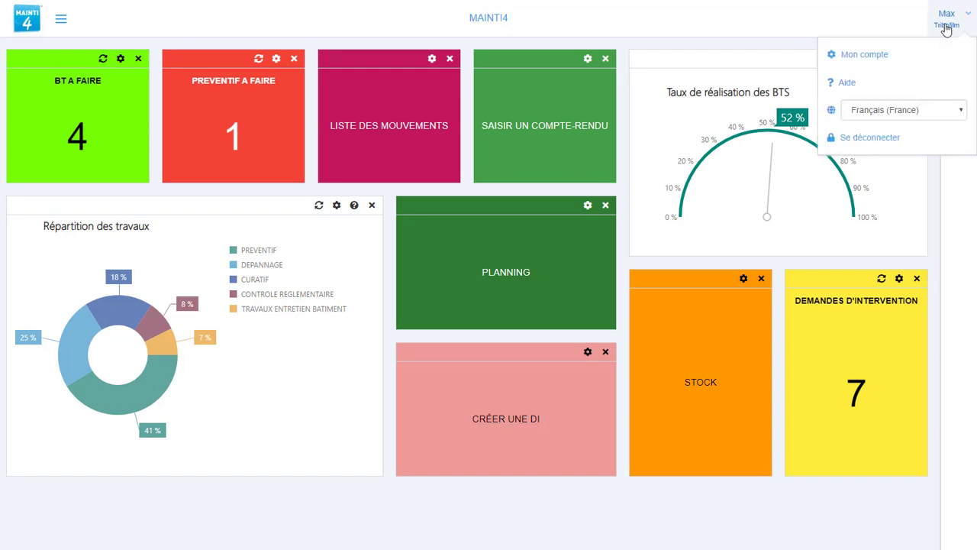
pyautogui.click(836, 138)
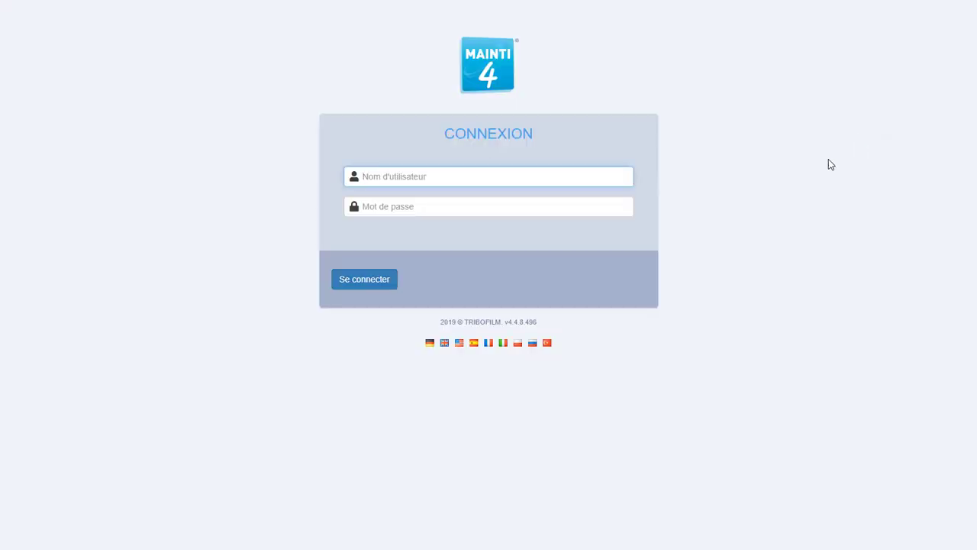
pyautogui.write('demo')
pyautogui.click(374, 280)
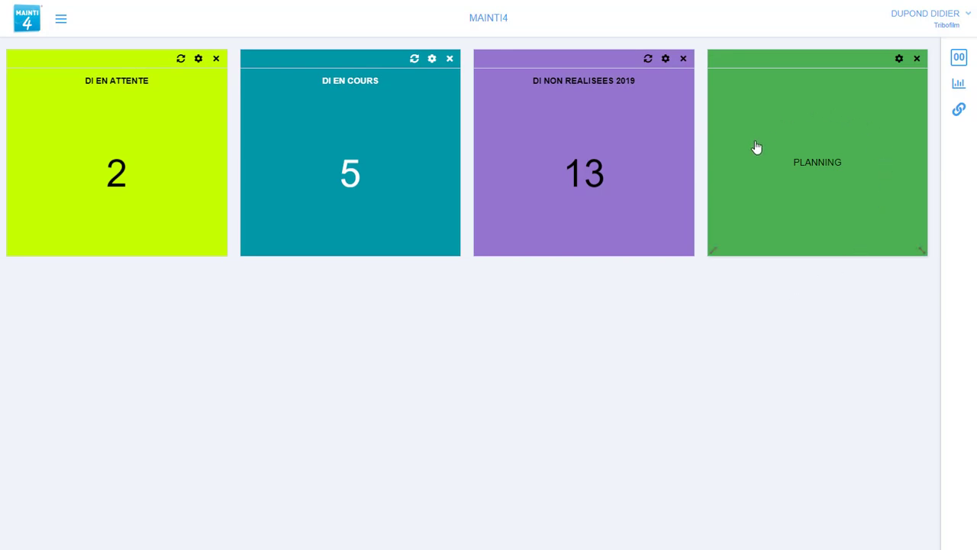
pyautogui.click(809, 193)
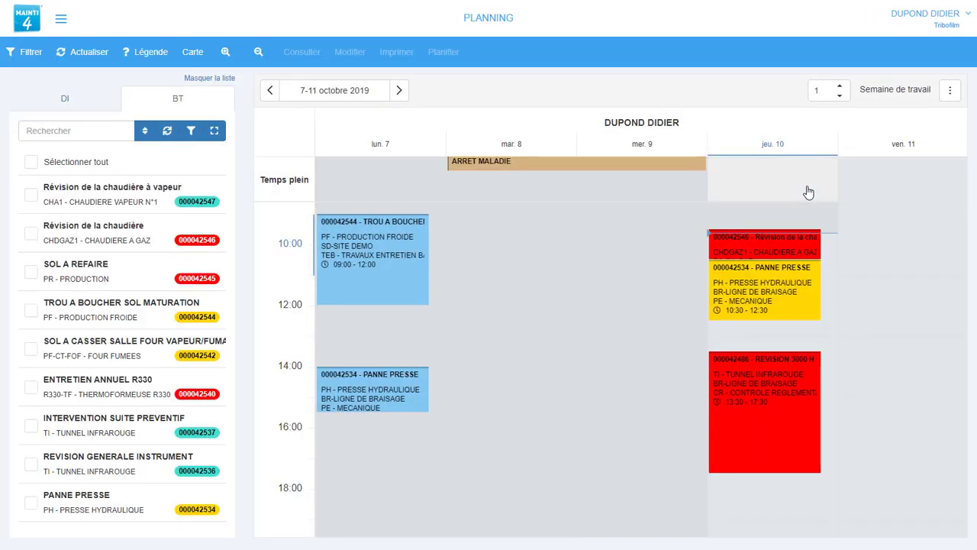
# Create the report for the Révision de la chaudière order on Thursday 10 October.
pyautogui.moveTo(738, 252)
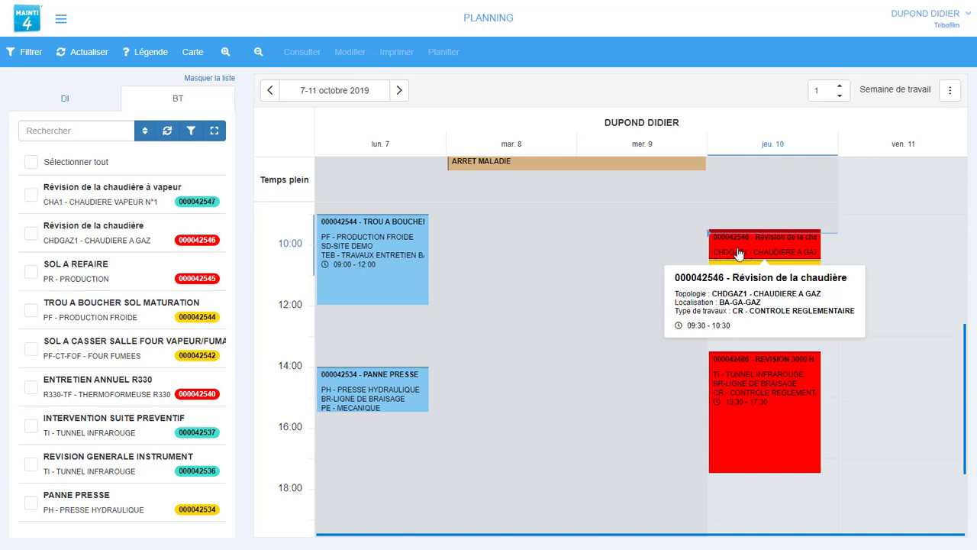
pyautogui.scroll(1, 784, 251)
pyautogui.rightClick(784, 255)
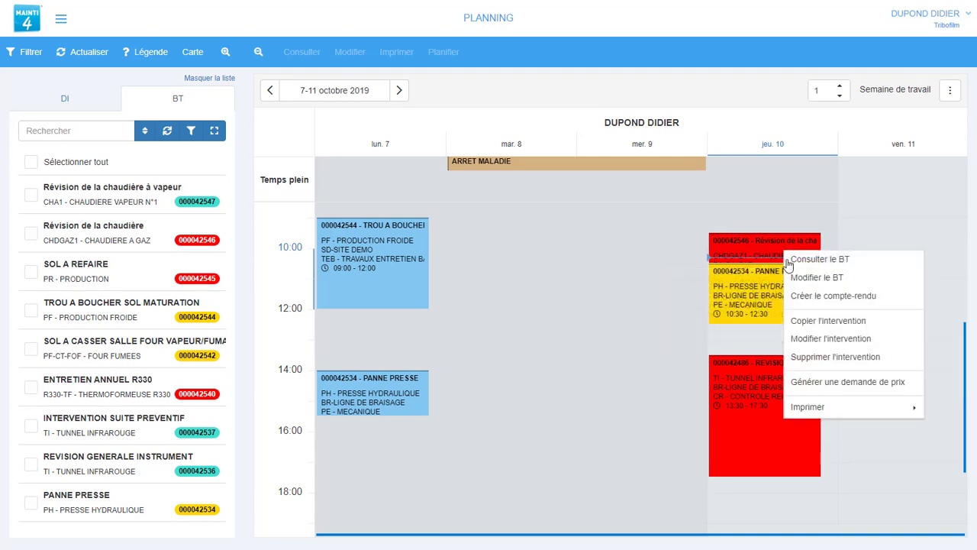
pyautogui.click(801, 298)
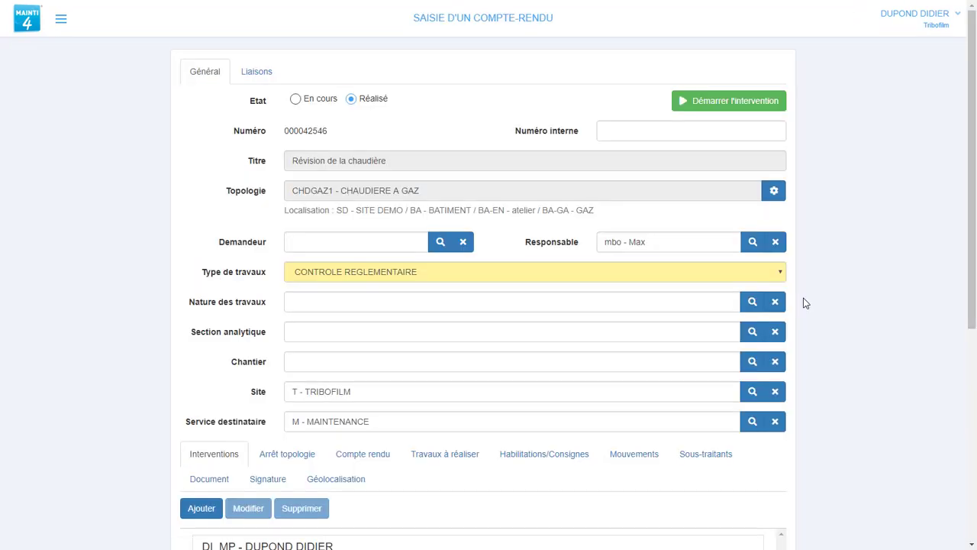
# Start the intervention timer and check the gas boiler's SIGNALITIQUE and TECHNIQUE tabs.
pyautogui.click(749, 106)
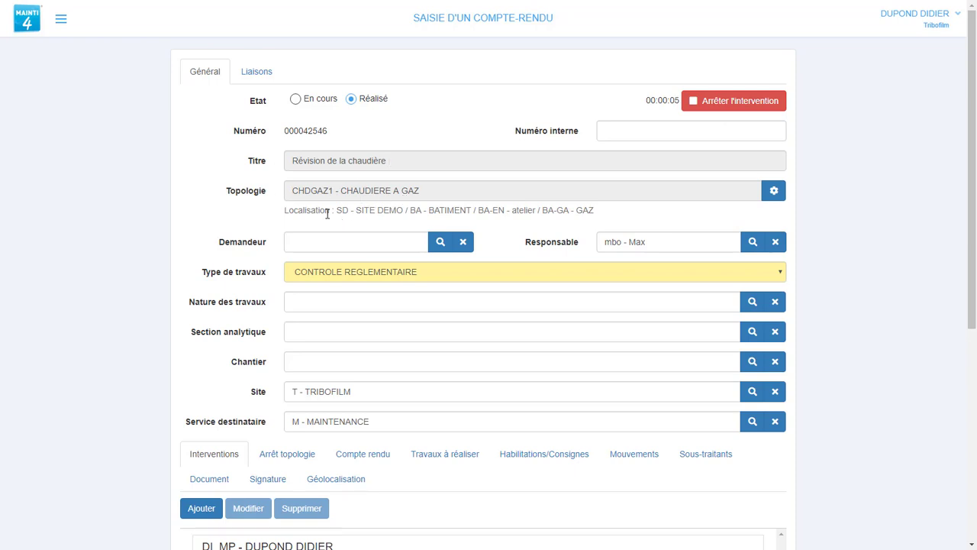
pyautogui.click(774, 191)
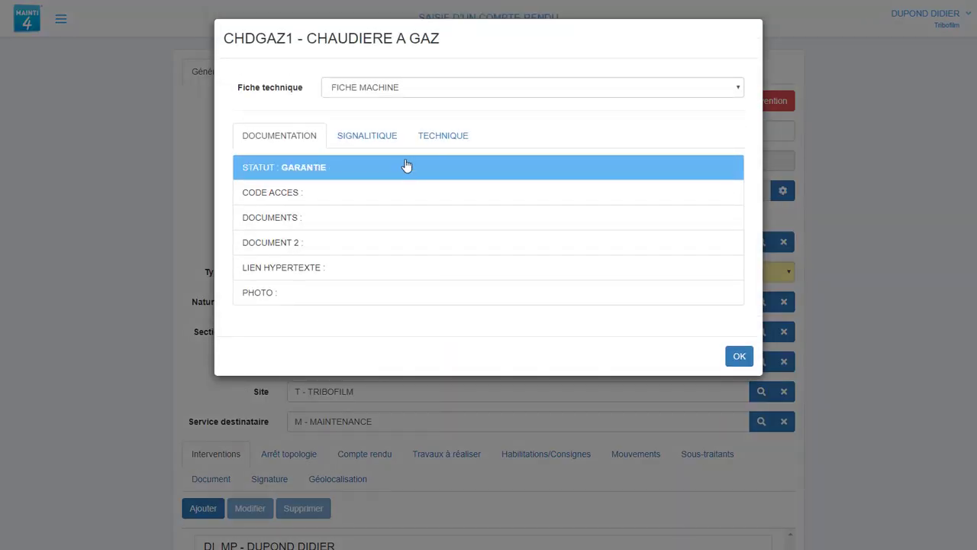
pyautogui.click(371, 137)
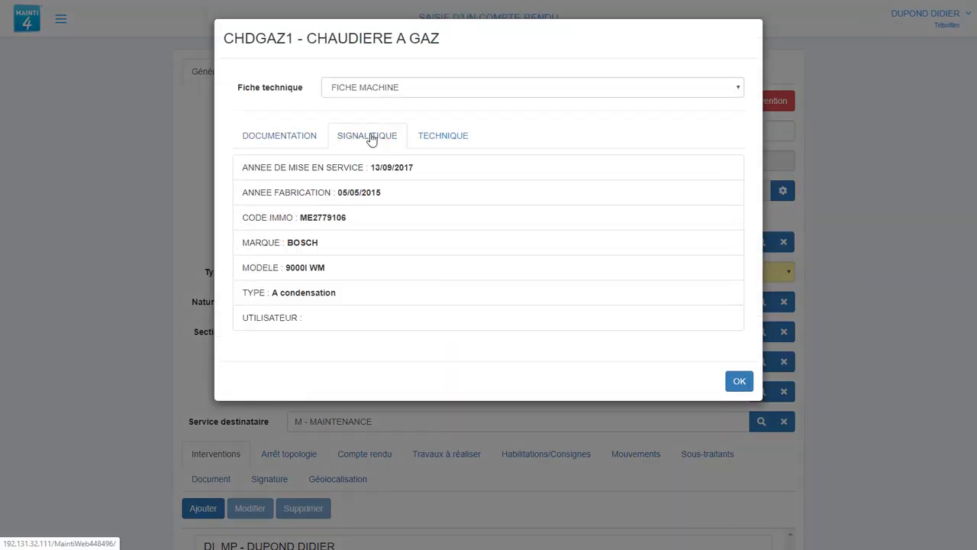
pyautogui.click(435, 145)
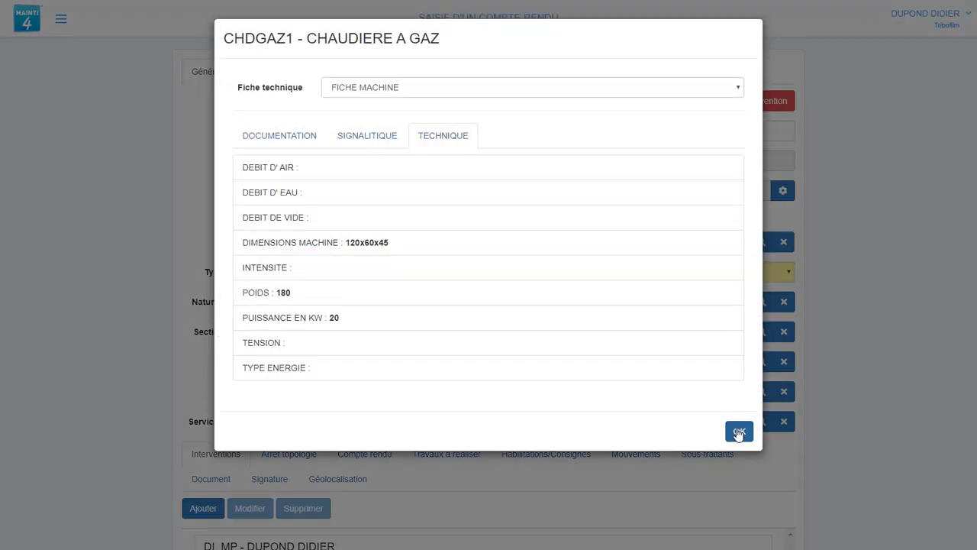
pyautogui.click(739, 431)
pyautogui.scroll(-2, 839, 366)
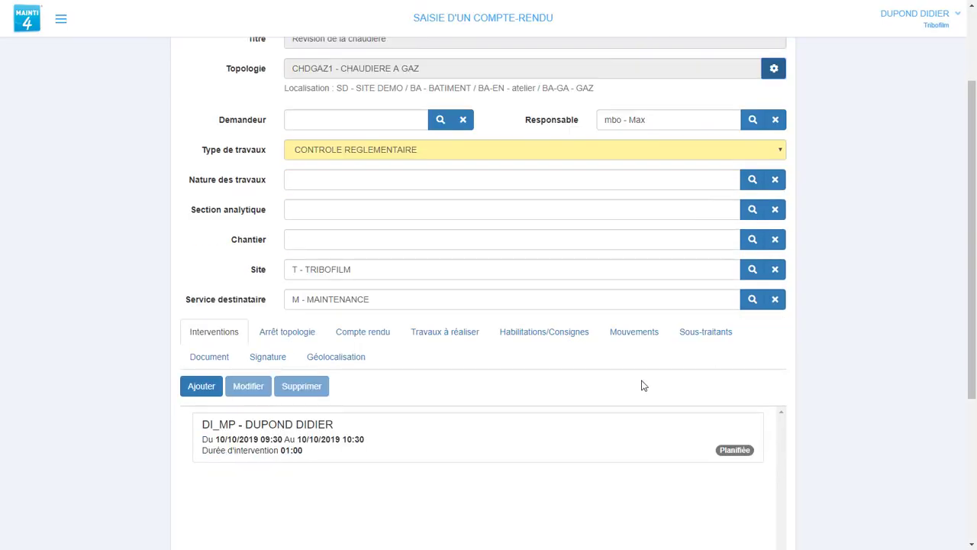
# Mark the gas filter cleaning and burner cleaning tasks as FAIT.
pyautogui.click(430, 333)
pyautogui.scroll(-2, 824, 355)
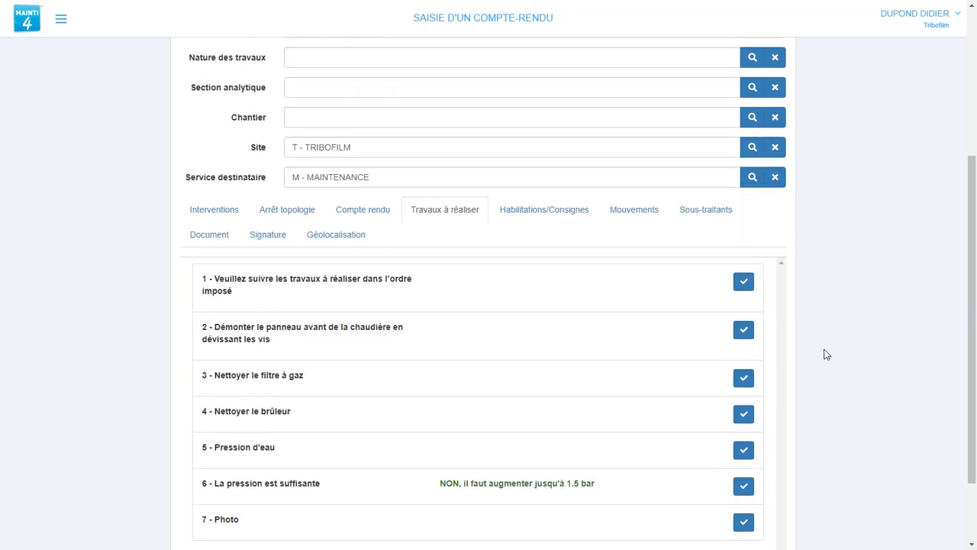
pyautogui.click(744, 282)
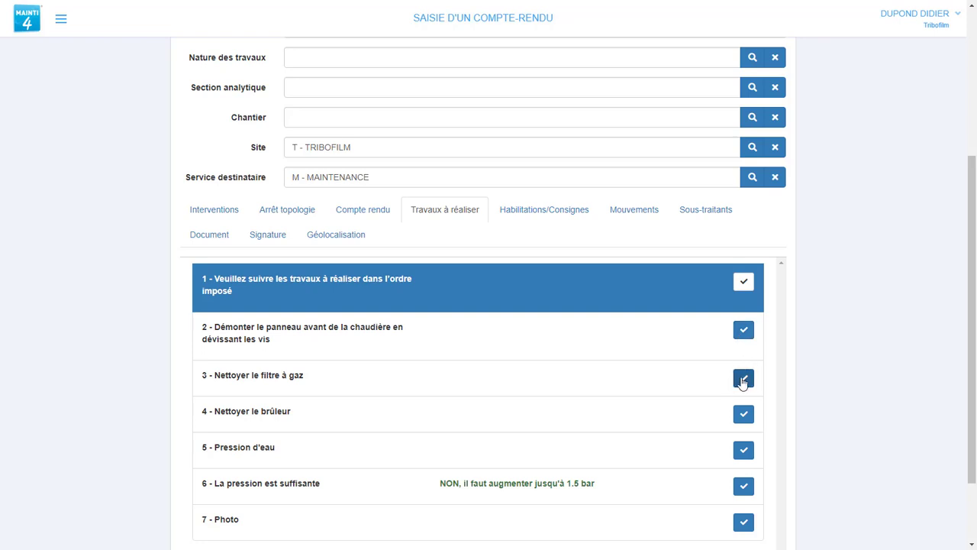
pyautogui.click(743, 379)
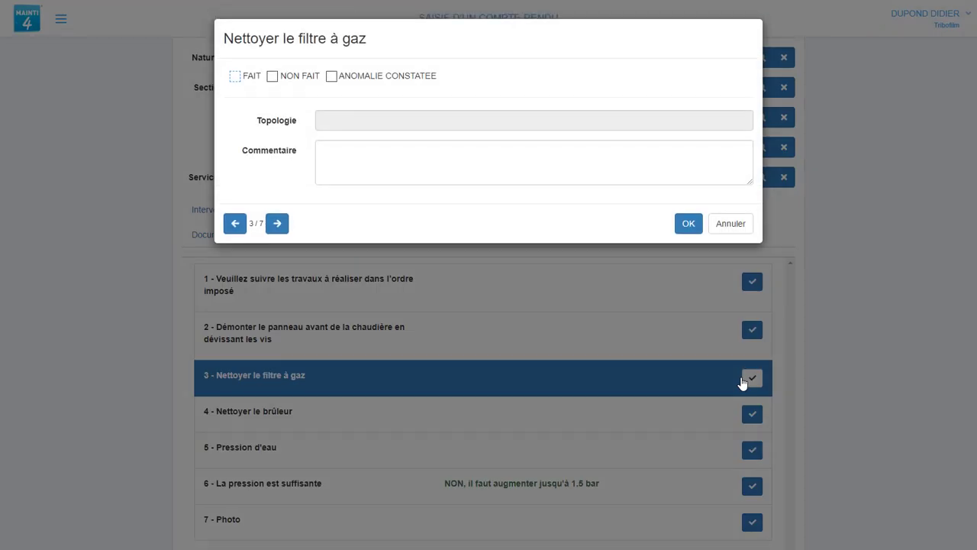
pyautogui.click(238, 80)
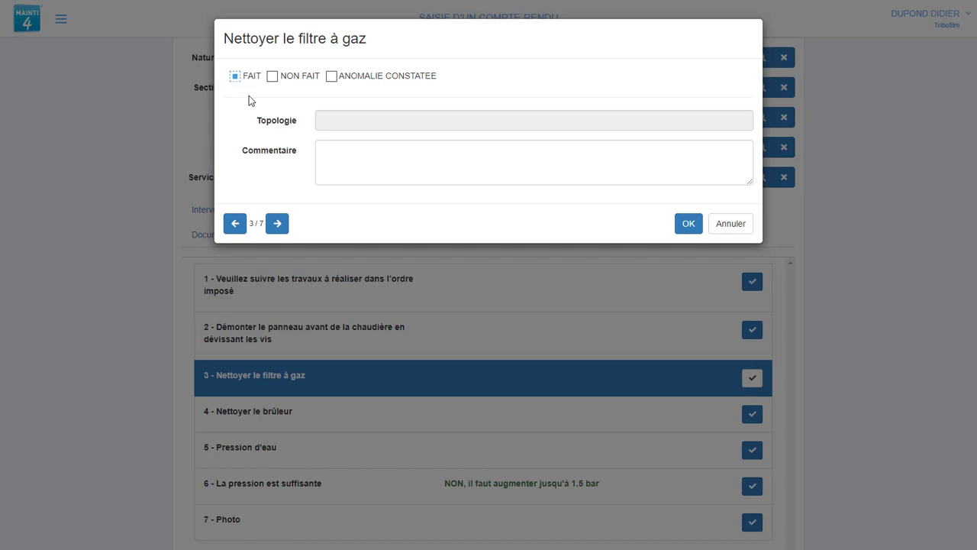
pyautogui.click(278, 223)
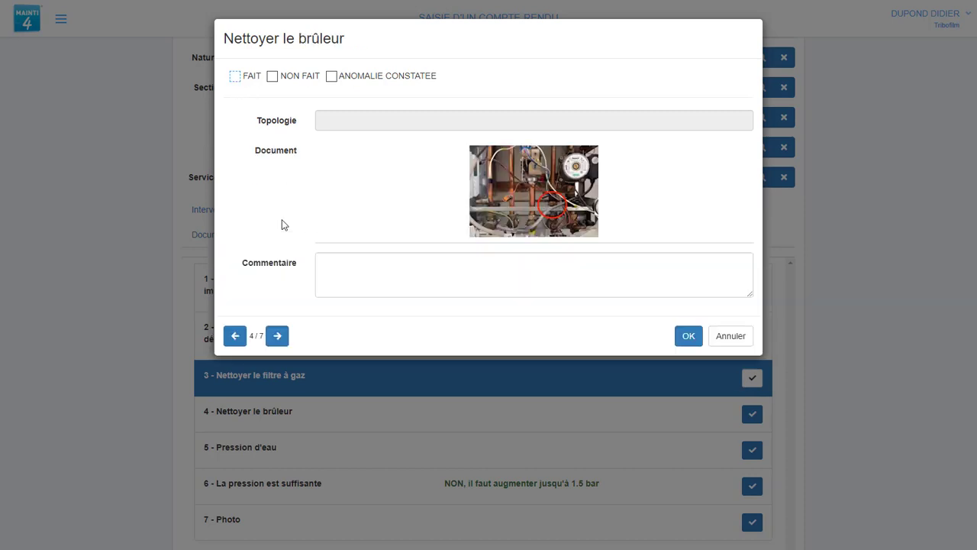
pyautogui.click(235, 77)
# Record water pressure 1.2 and attach the CHDGAZ1 photo to the checklist.
pyautogui.click(278, 336)
pyautogui.write('1.2')
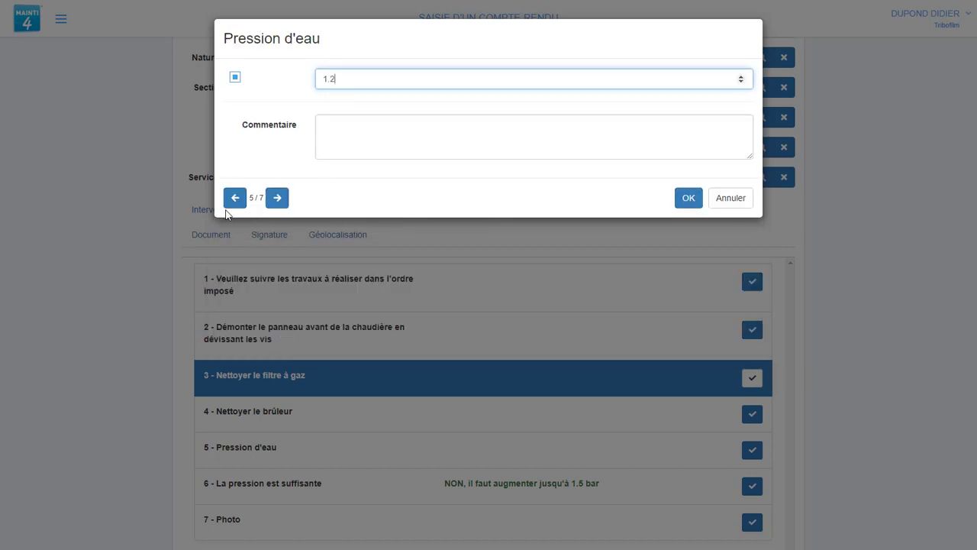
pyautogui.click(277, 198)
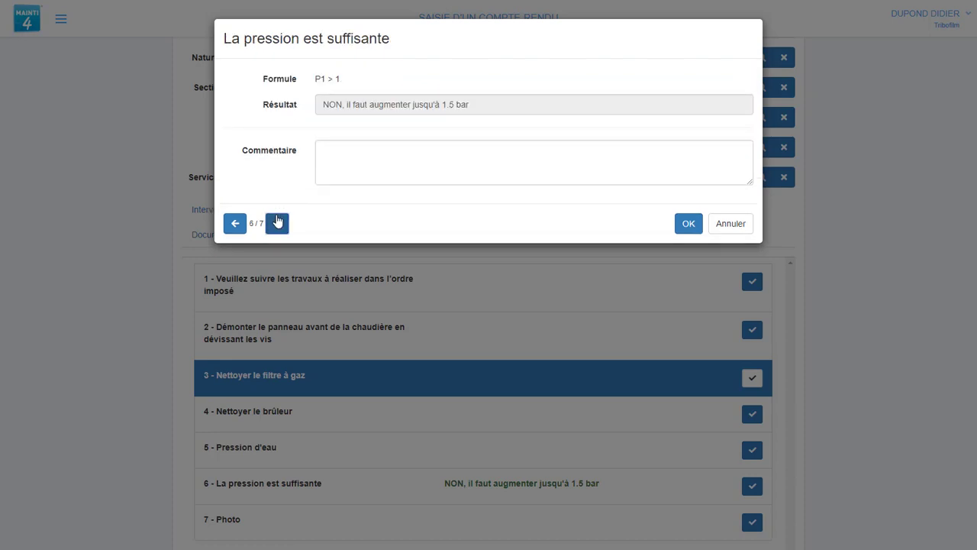
pyautogui.click(277, 222)
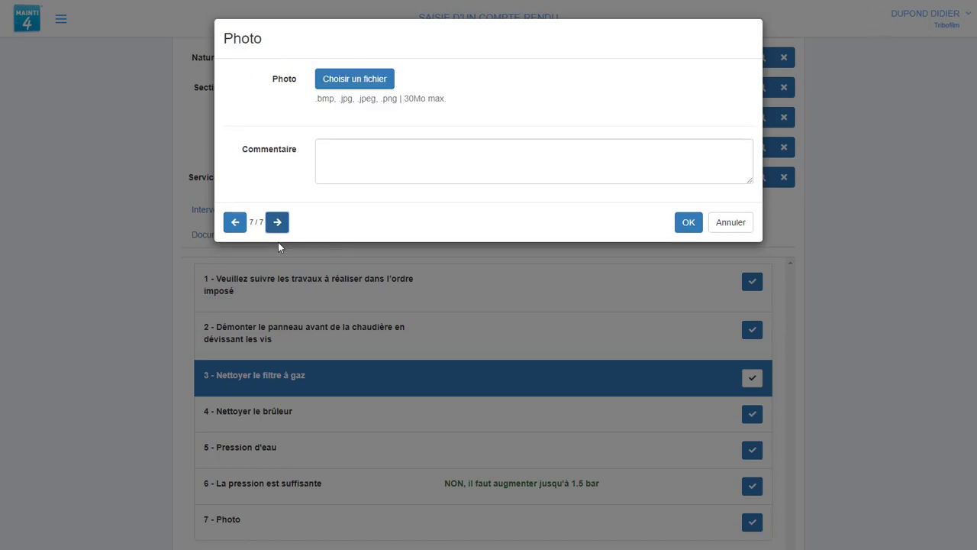
pyautogui.click(342, 78)
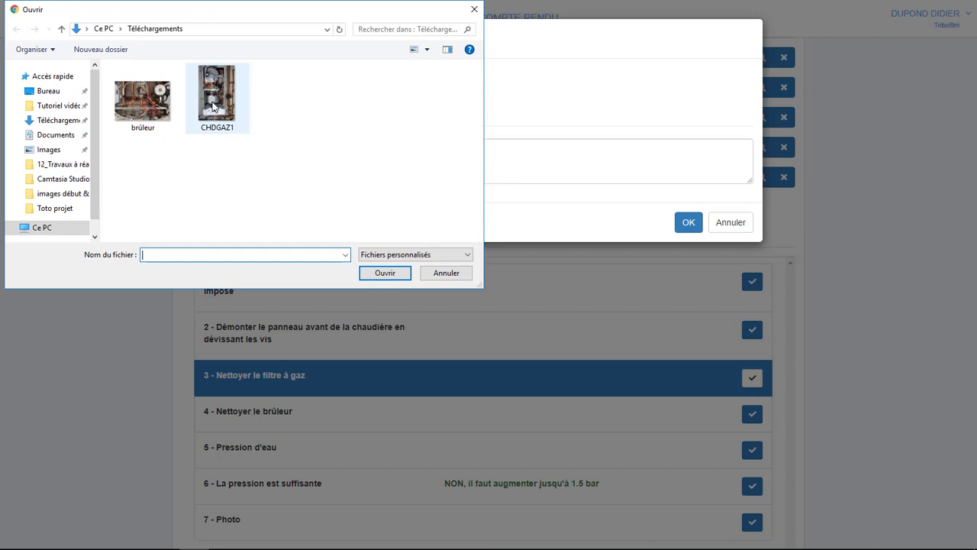
pyautogui.doubleClick(213, 106)
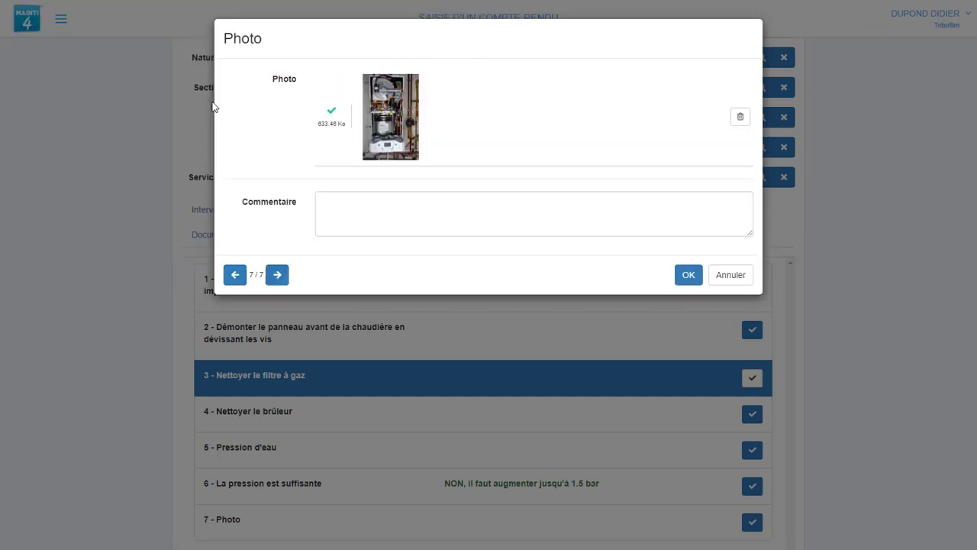
pyautogui.click(688, 275)
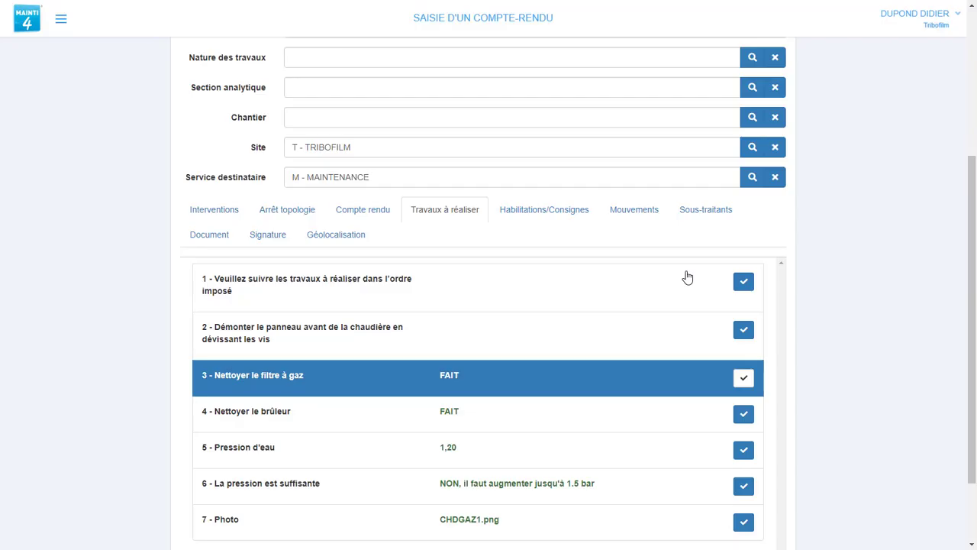
# Confirm the P1 > 1 pressure check result and save the boiler report.
pyautogui.scroll(-2, 480, 473)
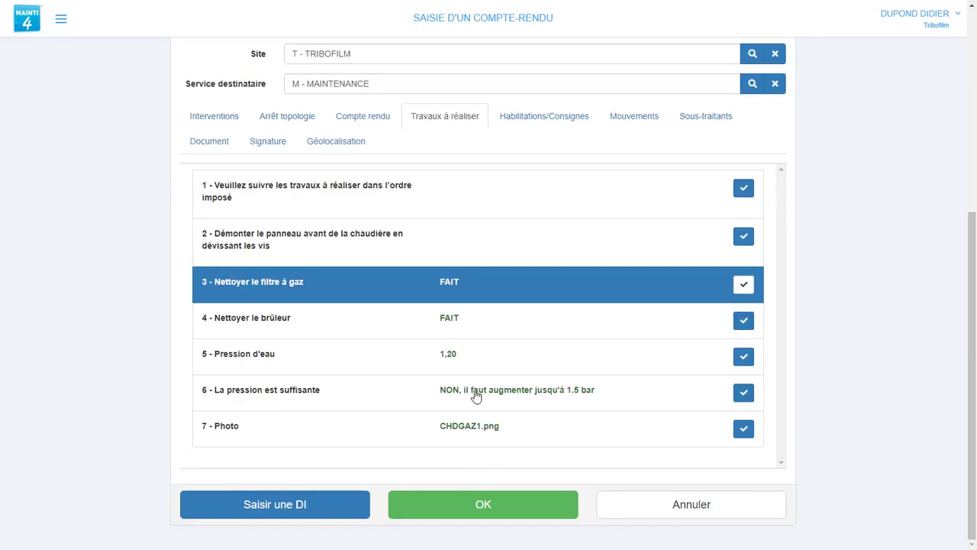
pyautogui.click(449, 388)
pyautogui.click(742, 394)
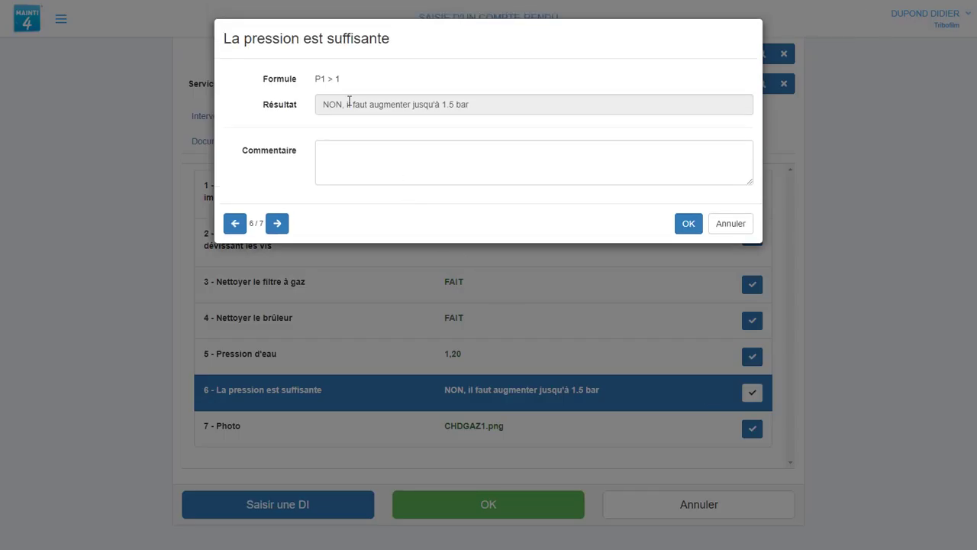
pyautogui.moveTo(316, 80); pyautogui.dragTo(353, 86)
pyautogui.click(688, 223)
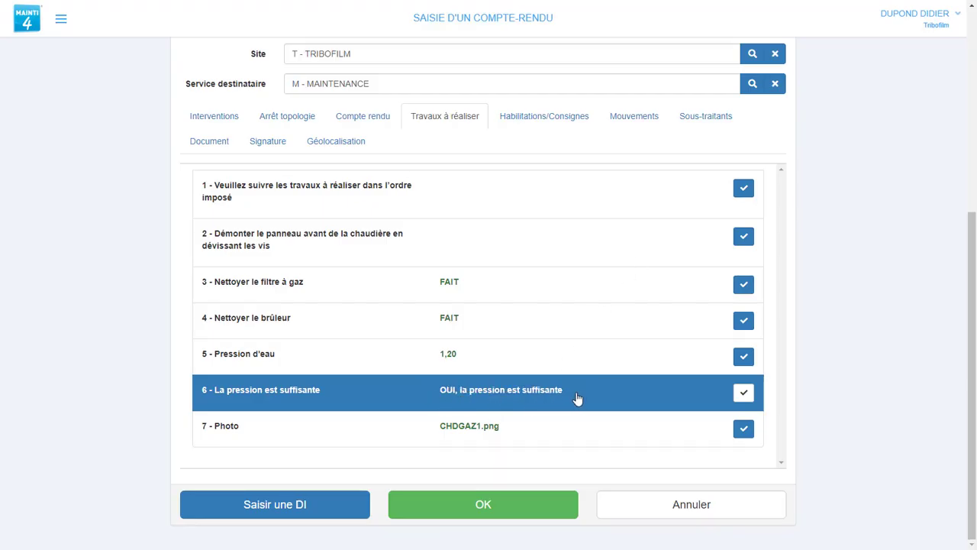
pyautogui.click(528, 500)
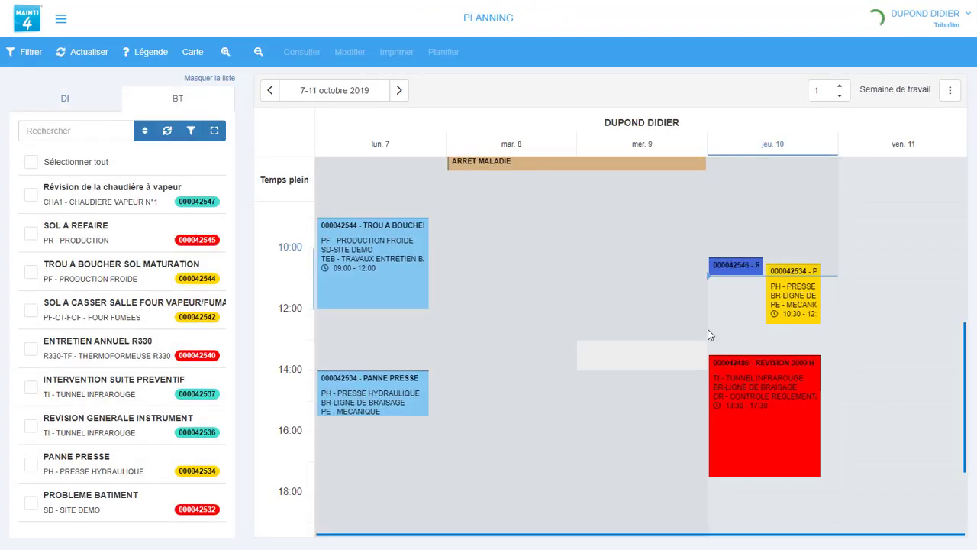
# View work order 000042546's DI_MP intervention and work steps, then go back to Planning.
pyautogui.moveTo(738, 276)
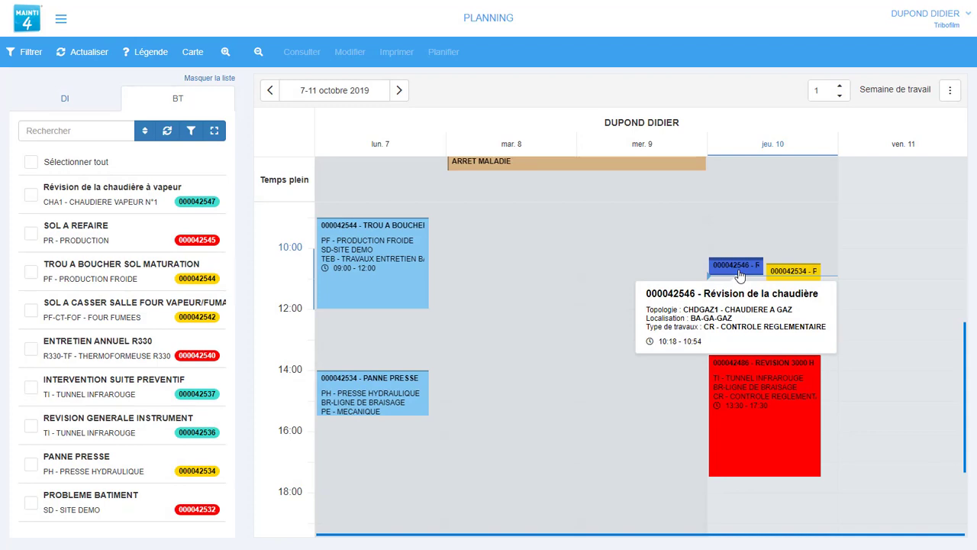
pyautogui.rightClick(739, 275)
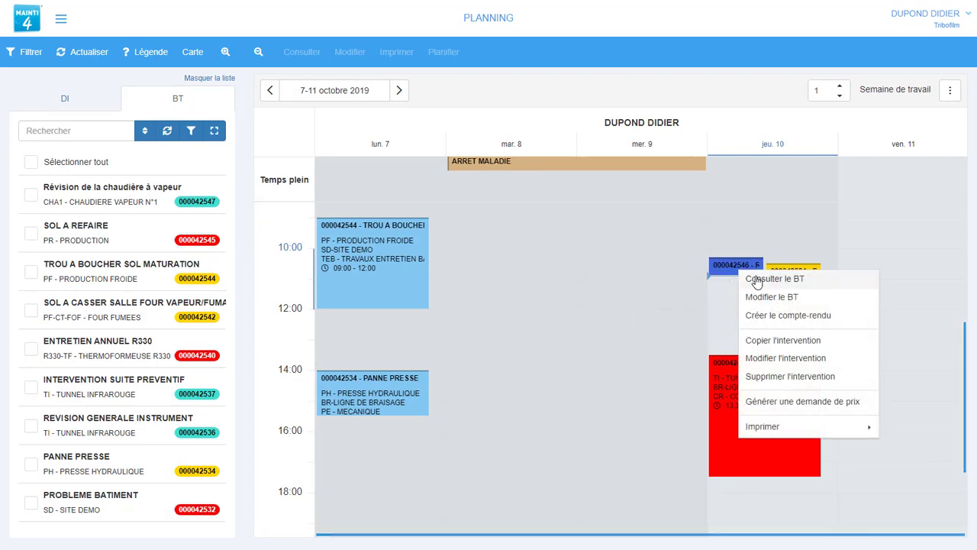
pyautogui.click(756, 281)
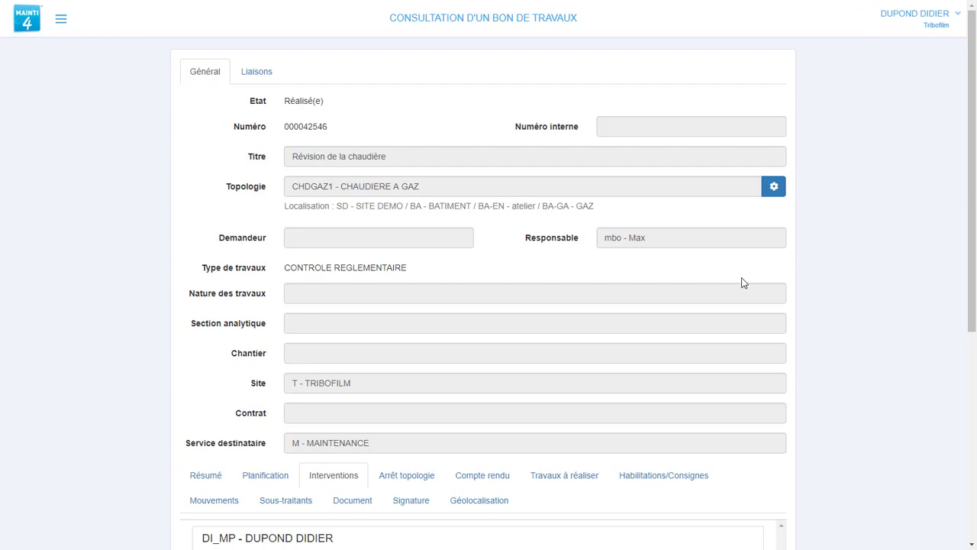
pyautogui.scroll(-2, 690, 285)
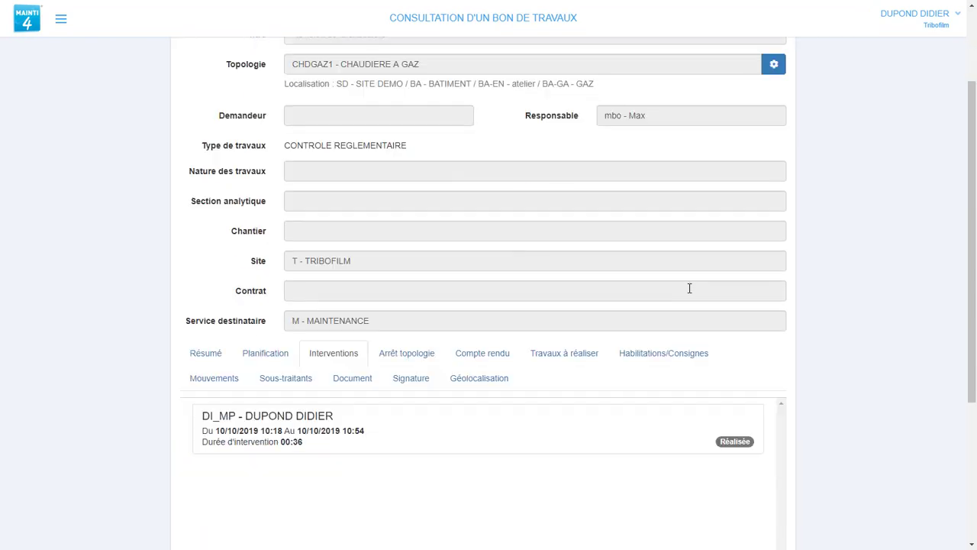
pyautogui.click(323, 432)
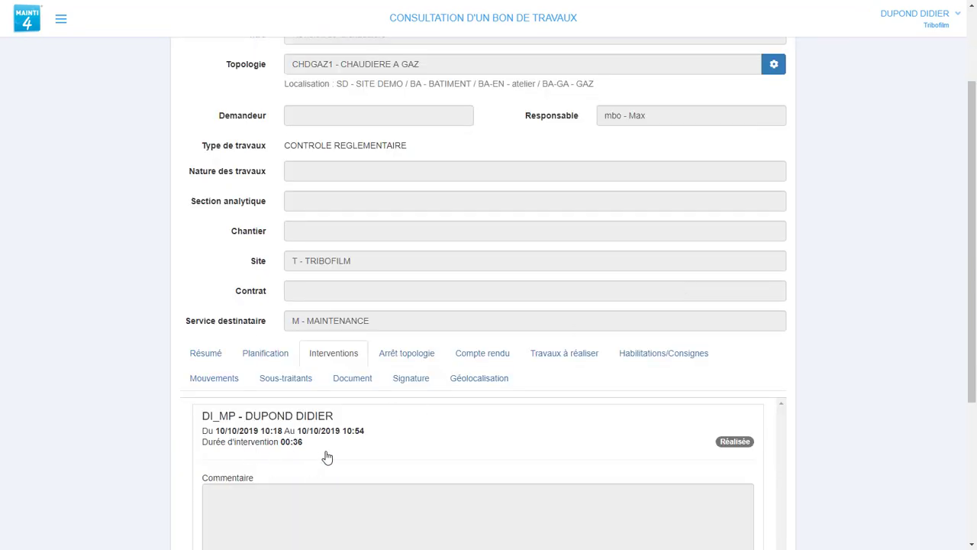
pyautogui.click(552, 355)
pyautogui.scroll(-4, 510, 397)
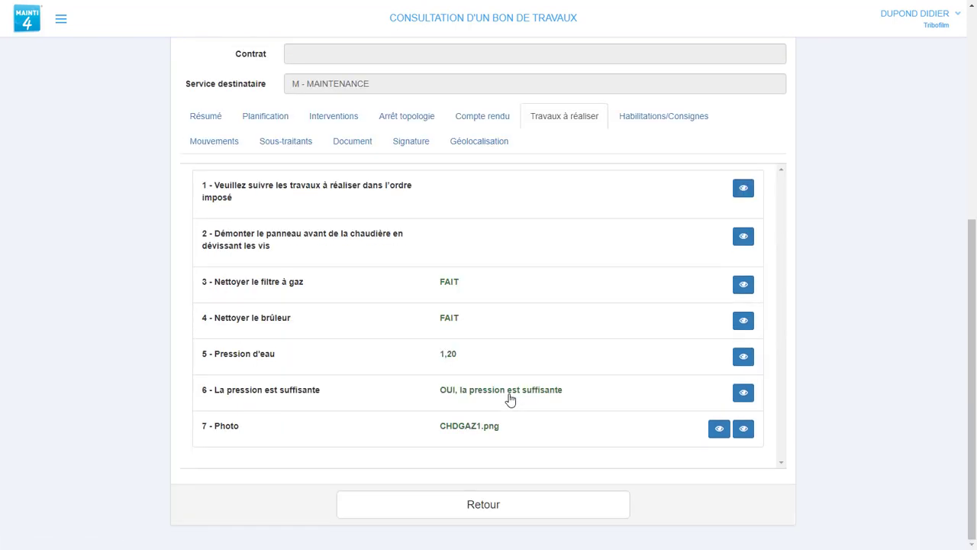
pyautogui.click(508, 510)
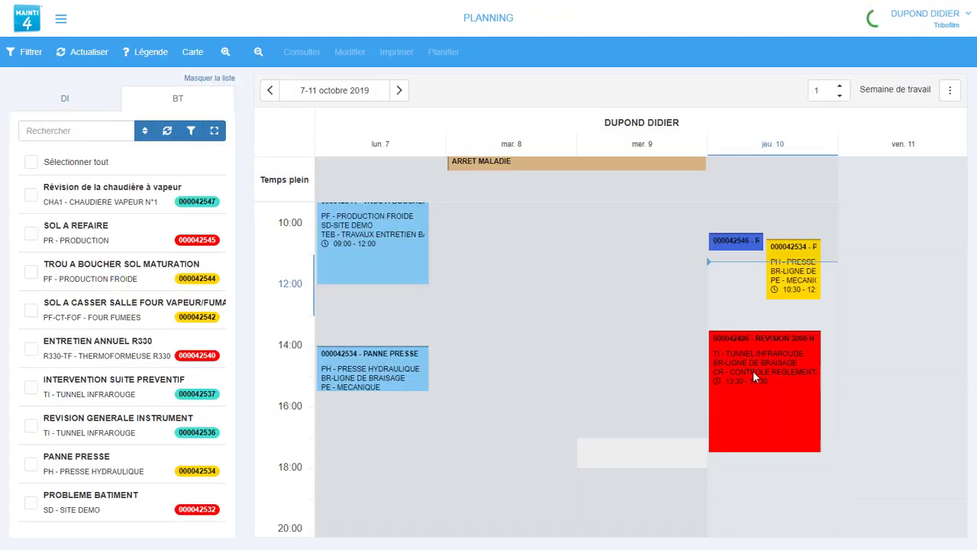
# Switch user, then open work order 000042547 from BT A FAIRE for editing.
pyautogui.click(956, 26)
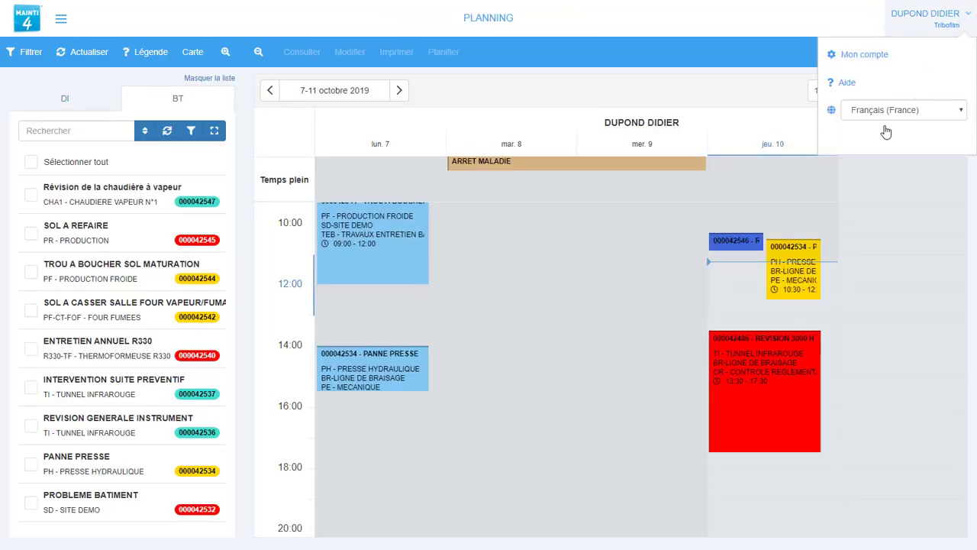
pyautogui.click(882, 137)
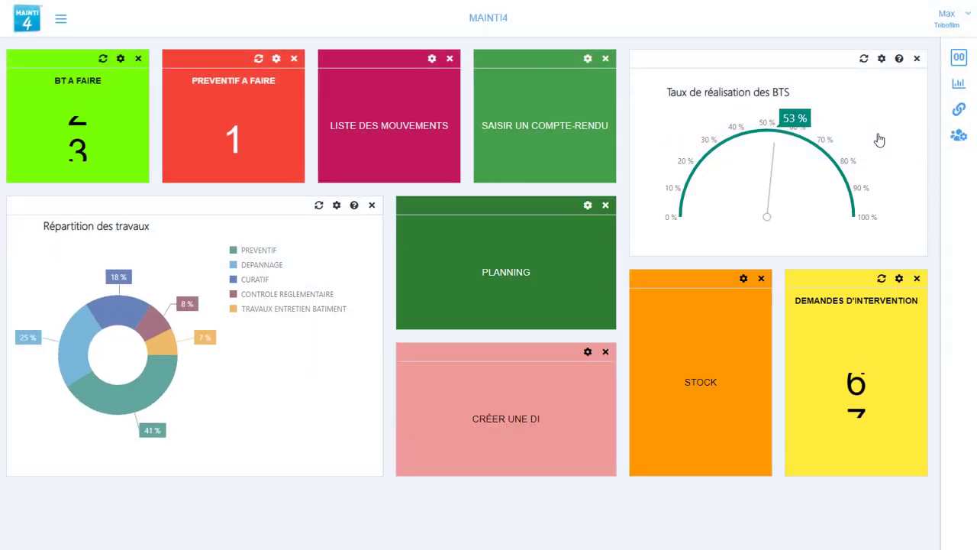
pyautogui.click(118, 136)
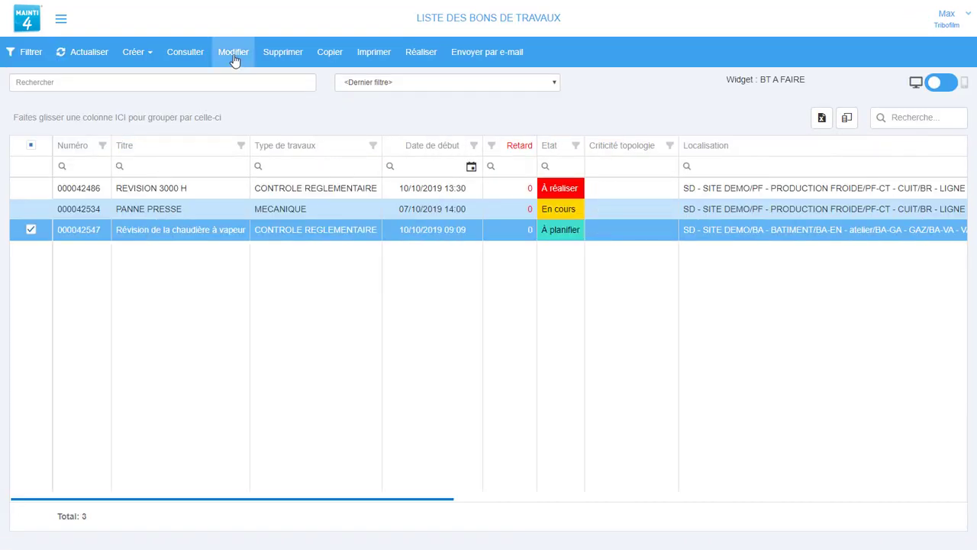
pyautogui.click(233, 59)
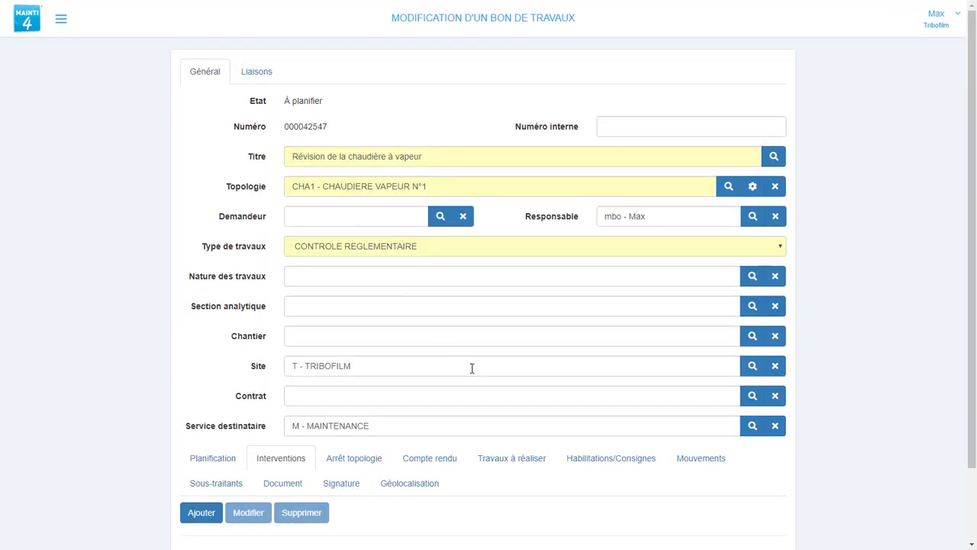
pyautogui.scroll(-2, 481, 369)
# Add a Simple task 'Démonter le panneau avant' and confirm it as done.
pyautogui.click(500, 374)
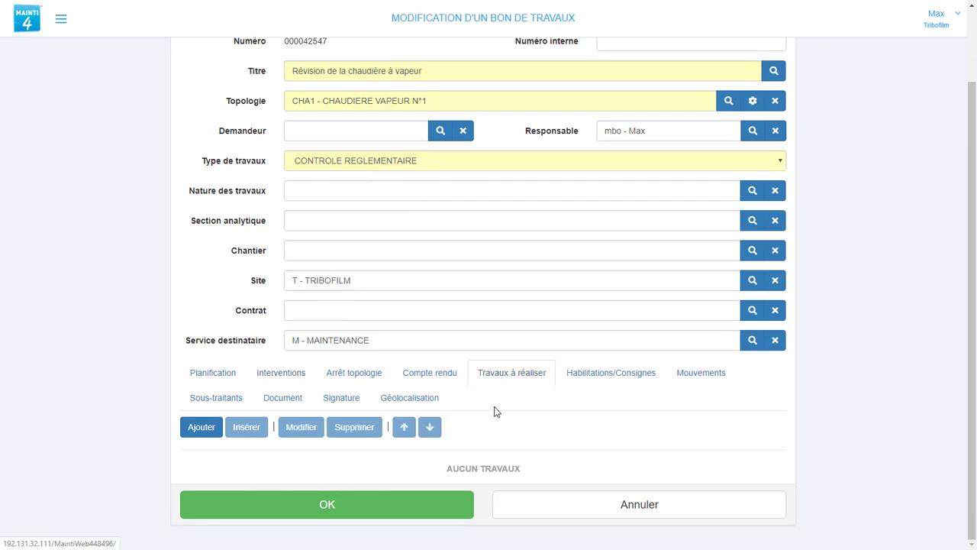
pyautogui.click(197, 433)
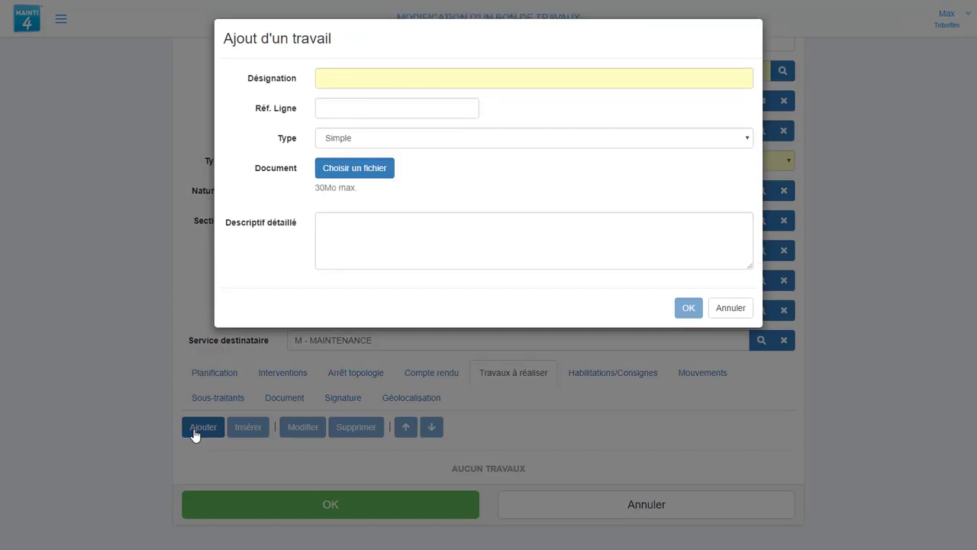
pyautogui.click(346, 140)
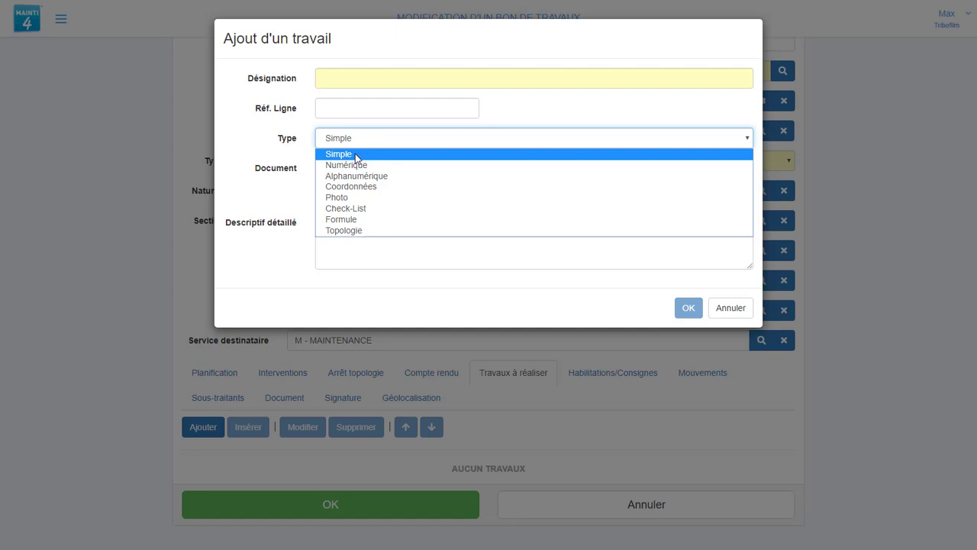
pyautogui.click(358, 155)
pyautogui.click(345, 77)
pyautogui.write('Démonter le panneau avant')
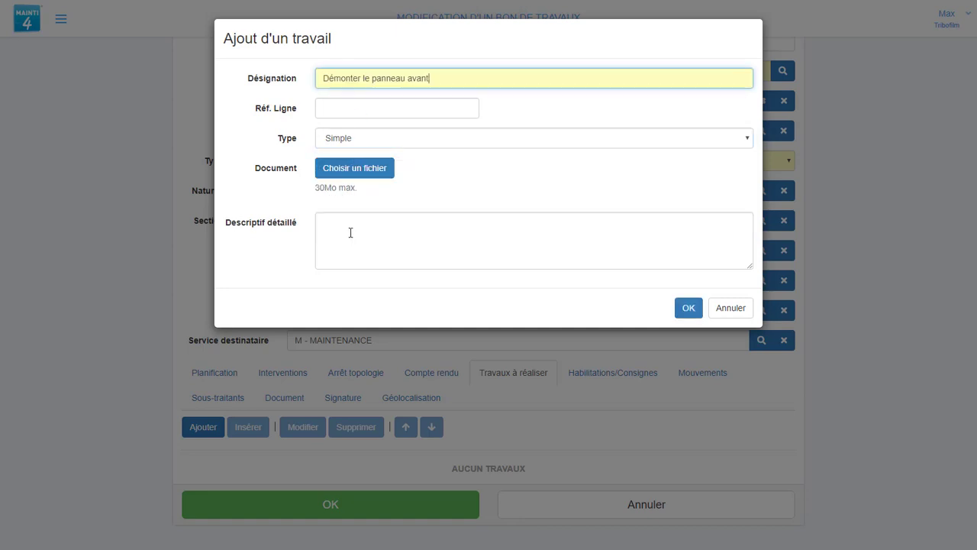
pyautogui.click(349, 232)
pyautogui.write('Démonter le panneau avant')
pyautogui.click(688, 308)
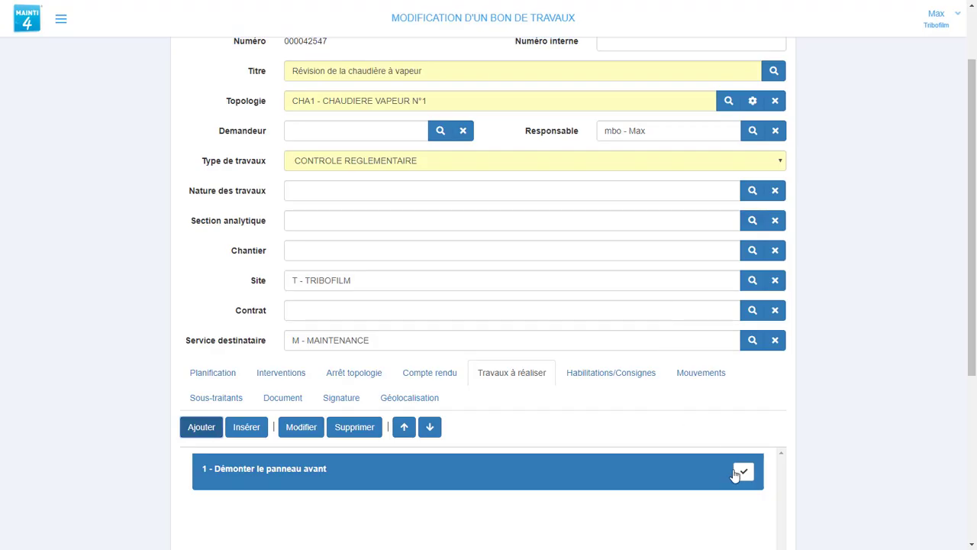
pyautogui.click(743, 471)
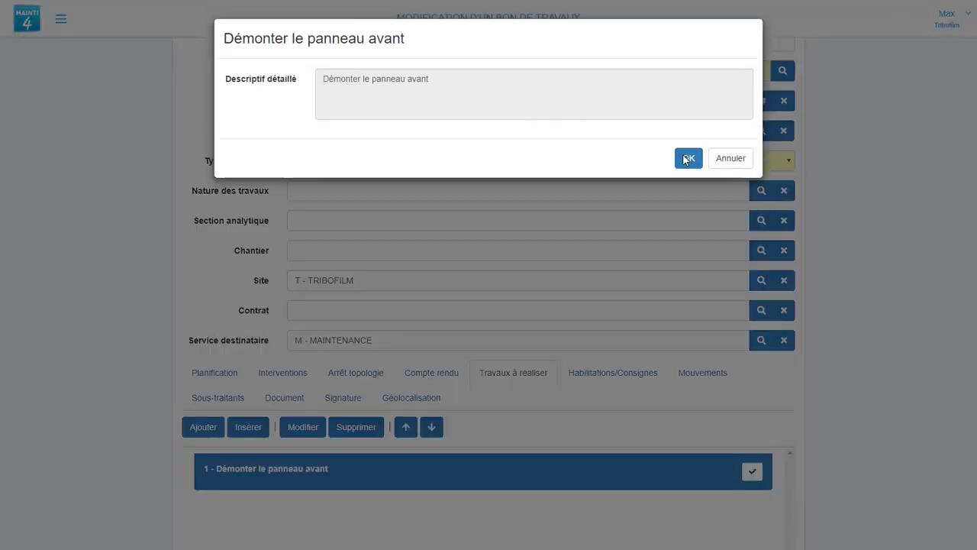
pyautogui.click(688, 158)
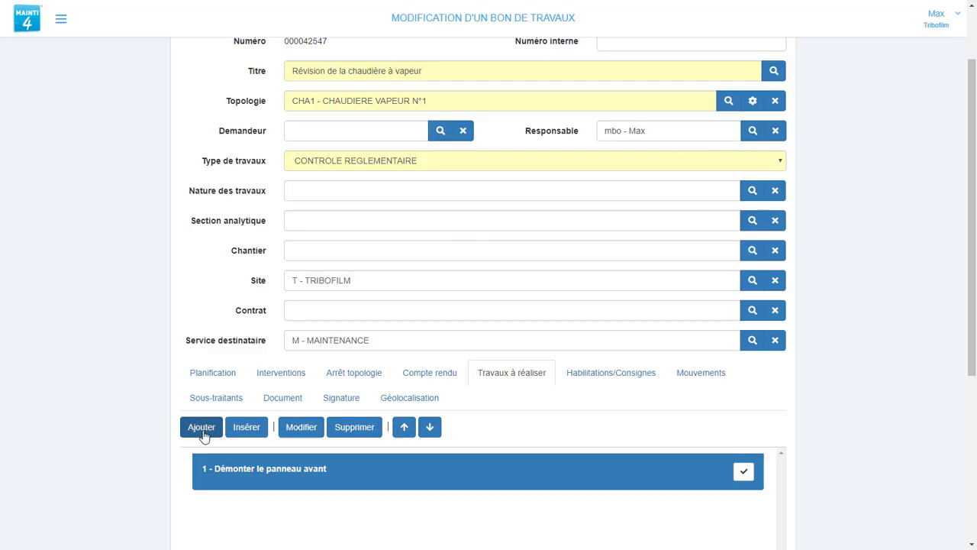
# Add a Numérique task 'Pression' and record the value 2.
pyautogui.click(202, 428)
pyautogui.click(337, 140)
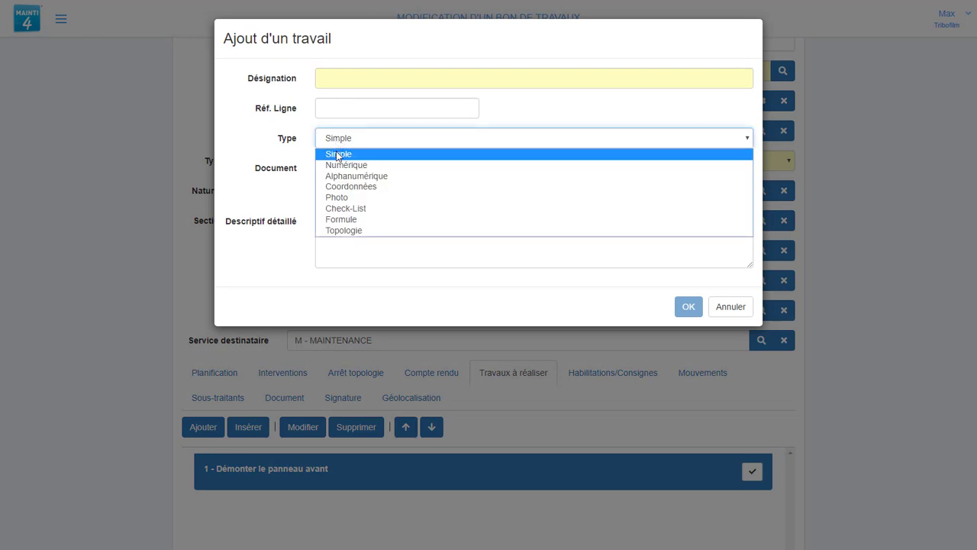
pyautogui.click(337, 161)
pyautogui.click(328, 79)
pyautogui.write('Pression')
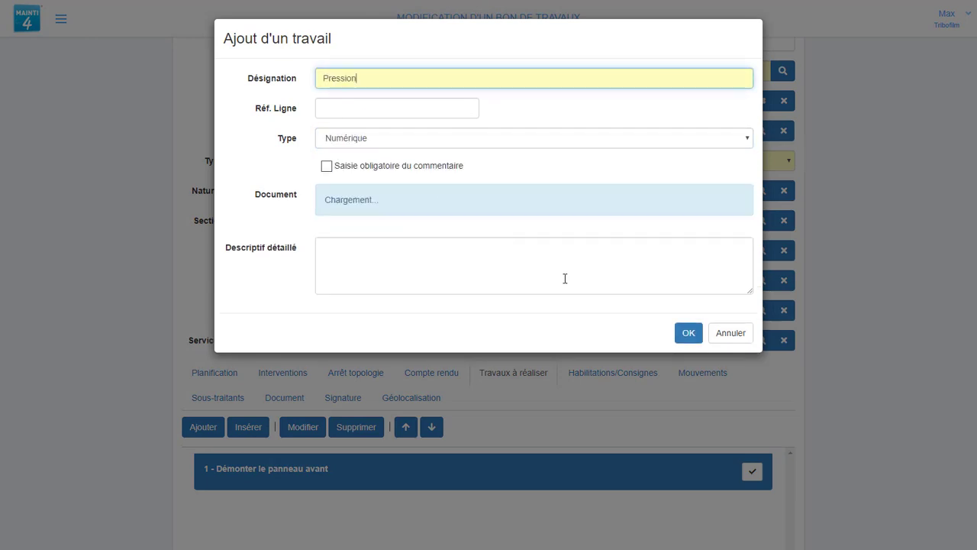
pyautogui.click(688, 334)
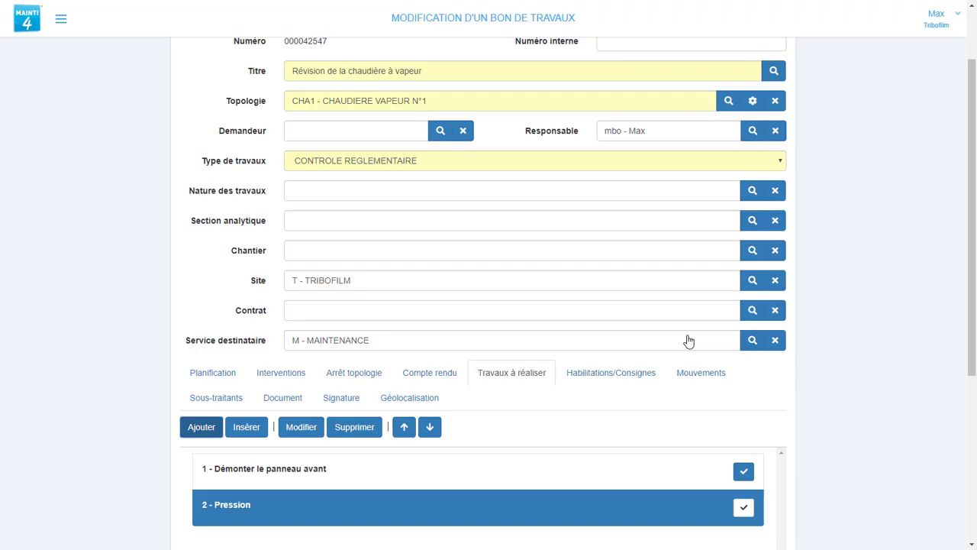
pyautogui.click(745, 509)
pyautogui.write('2')
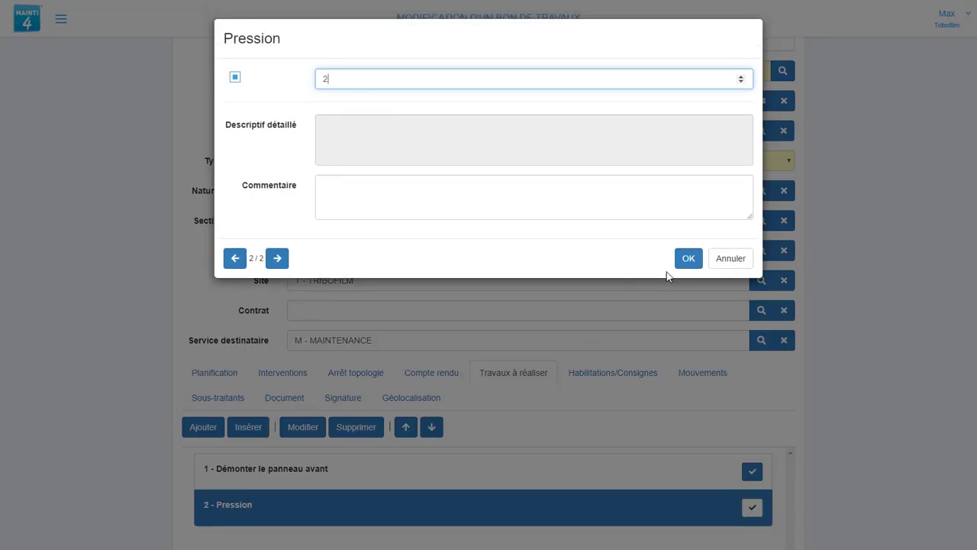
pyautogui.click(689, 259)
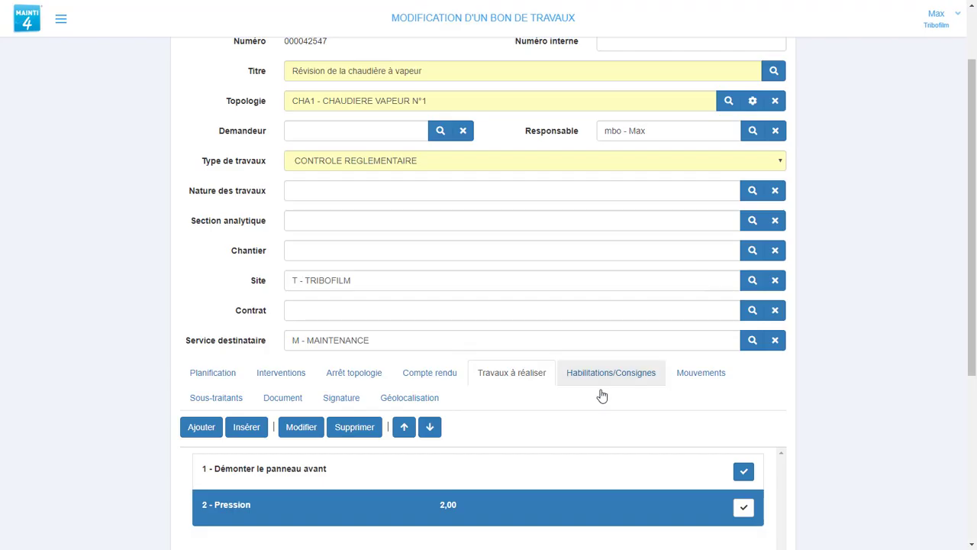
# Add an Alphanumérique task 'MODELE' with the value BOSH.
pyautogui.click(202, 427)
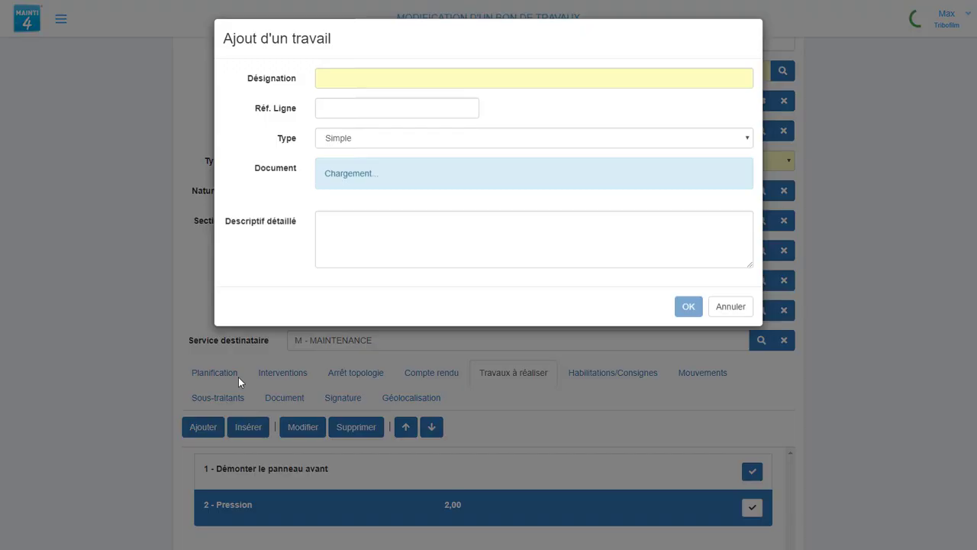
pyautogui.click(342, 139)
pyautogui.click(339, 177)
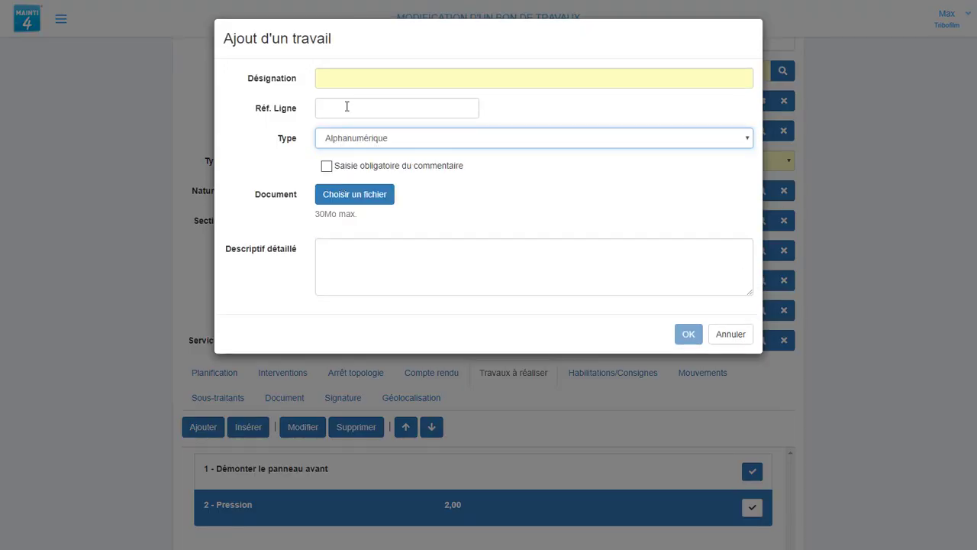
pyautogui.click(338, 79)
pyautogui.write('MODELE')
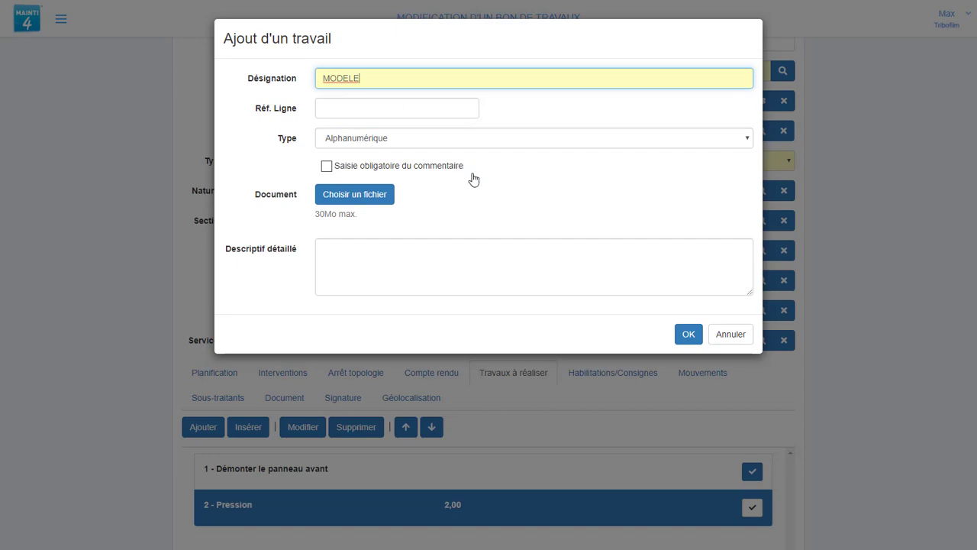
pyautogui.click(687, 333)
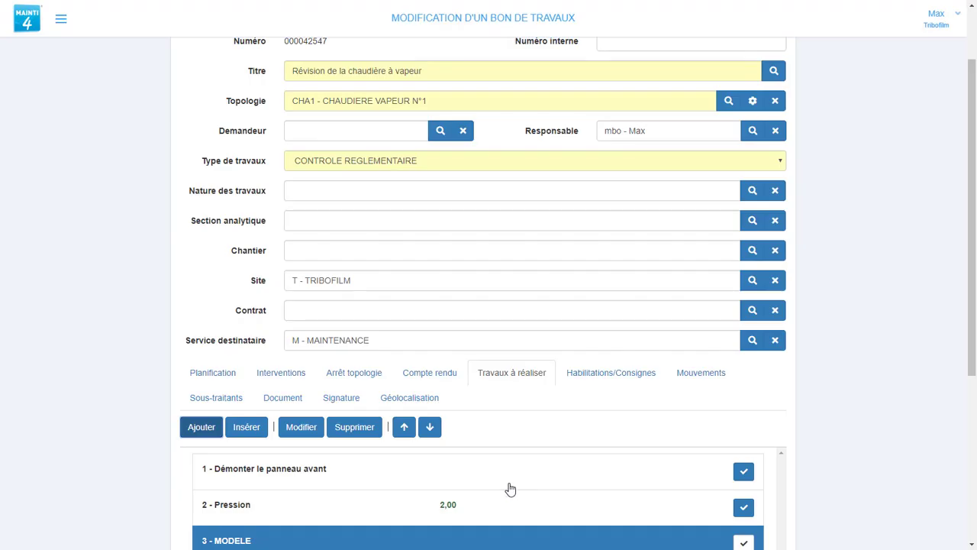
pyautogui.click(743, 542)
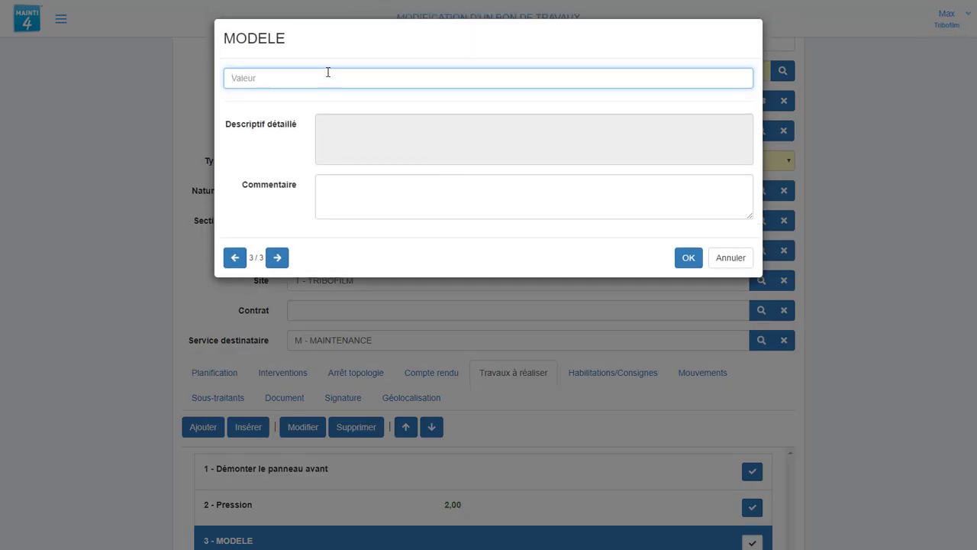
pyautogui.write('BOSH')
pyautogui.click(689, 257)
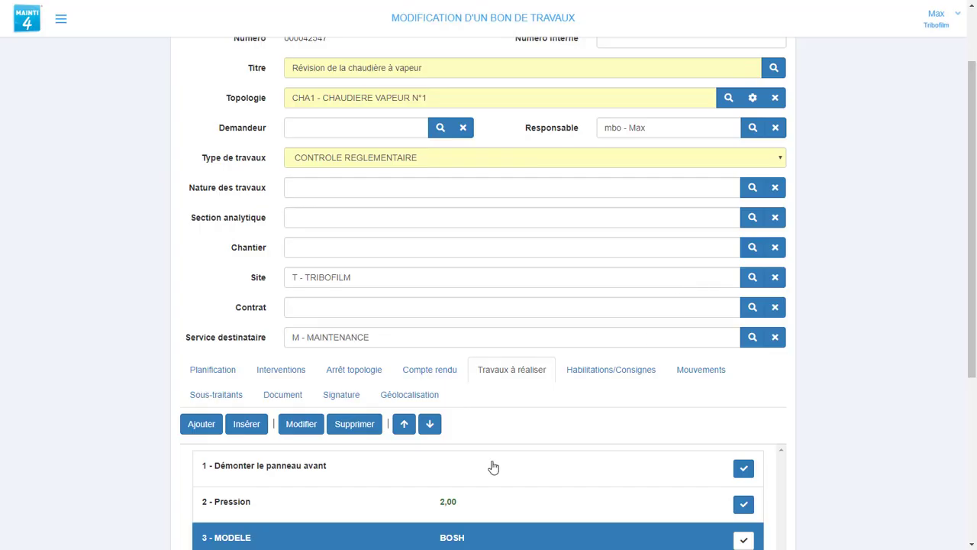
# Add a Coordonnées task 'Localisation' with altitude 1 and latitude 2.
pyautogui.click(202, 424)
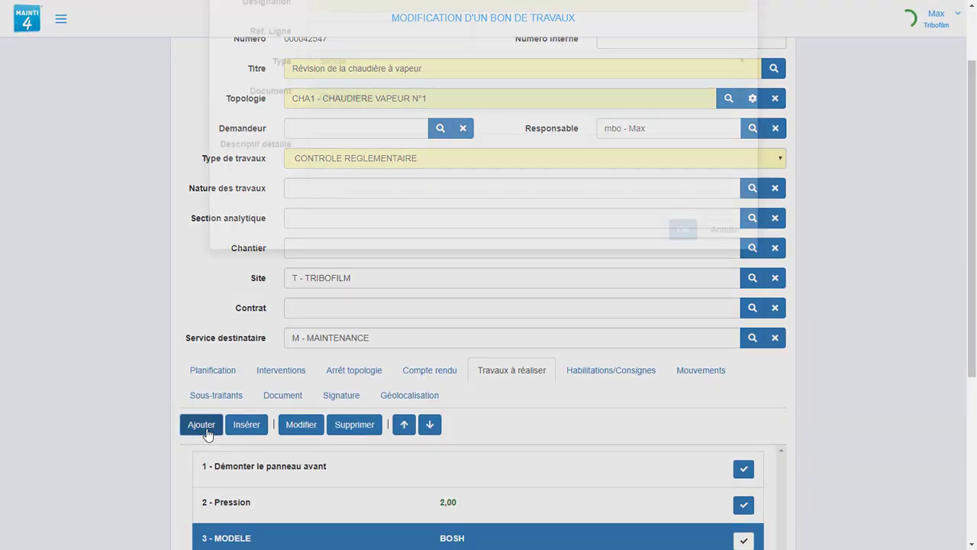
pyautogui.write('Localisation')
pyautogui.click(349, 139)
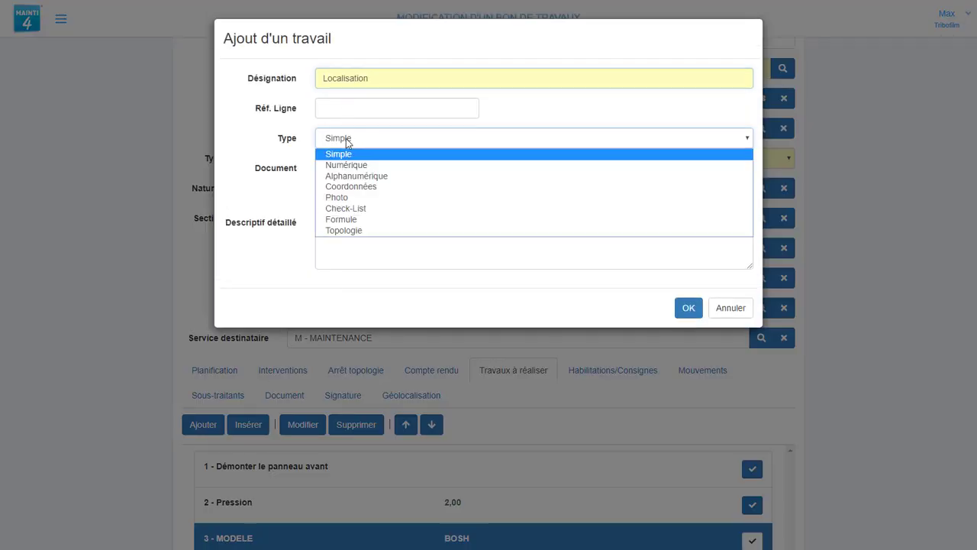
pyautogui.click(351, 188)
pyautogui.click(689, 336)
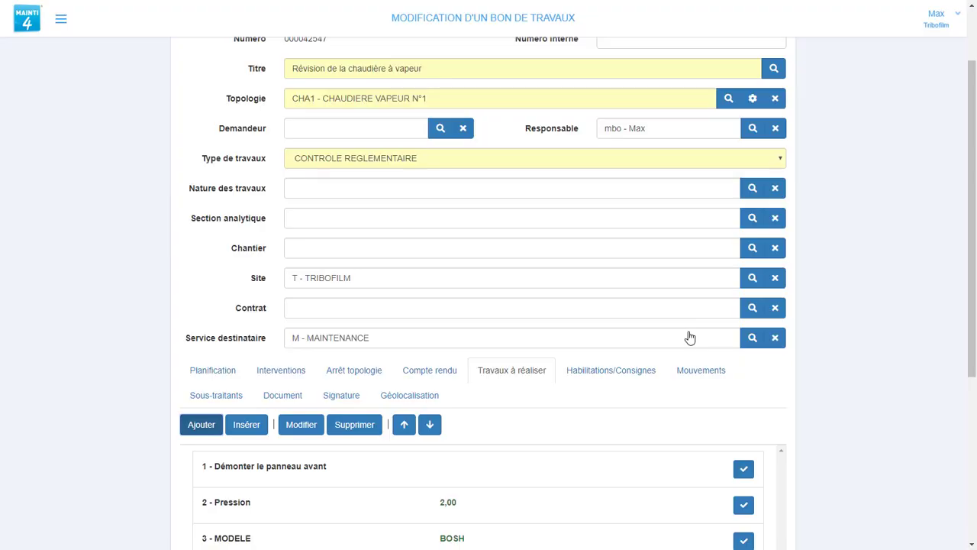
pyautogui.scroll(-4, 710, 515)
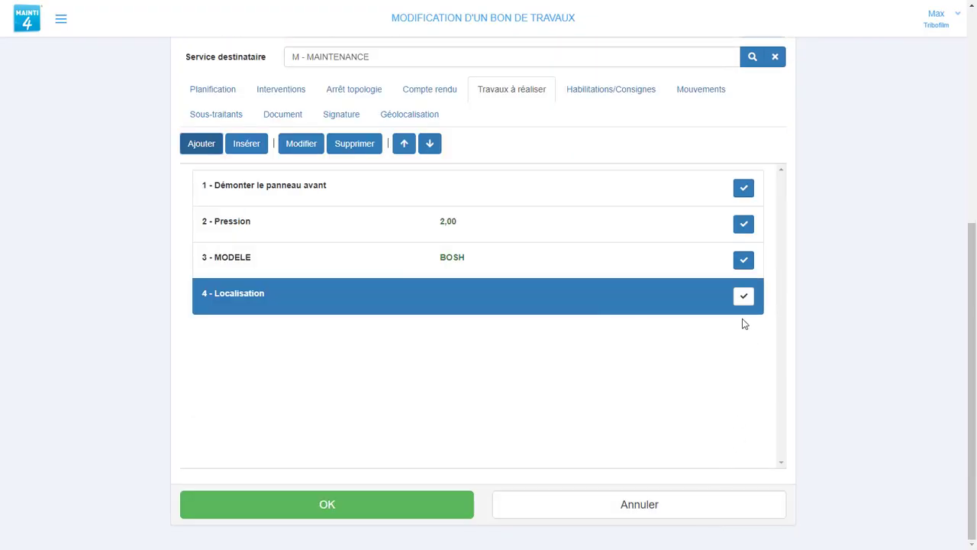
pyautogui.click(743, 298)
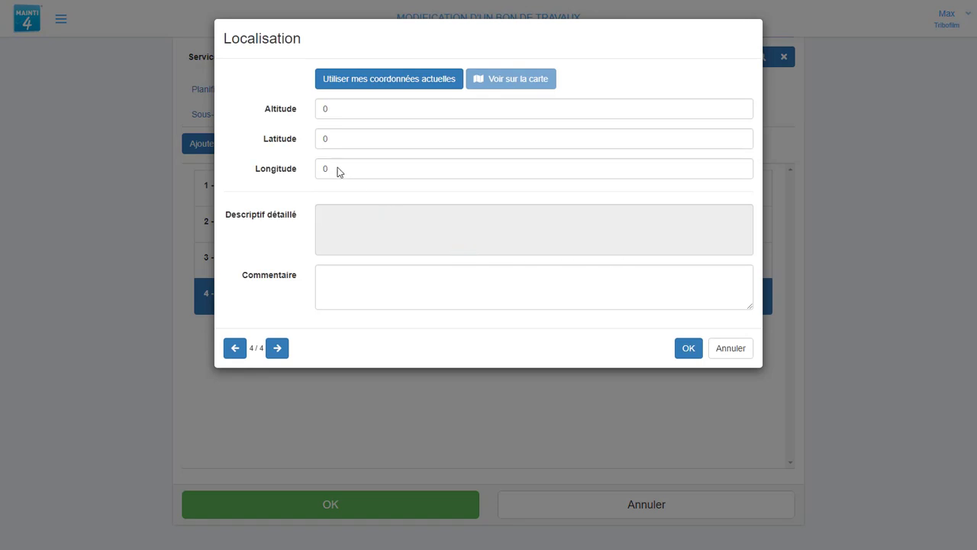
pyautogui.doubleClick(334, 109)
pyautogui.write('1')
pyautogui.doubleClick(340, 138)
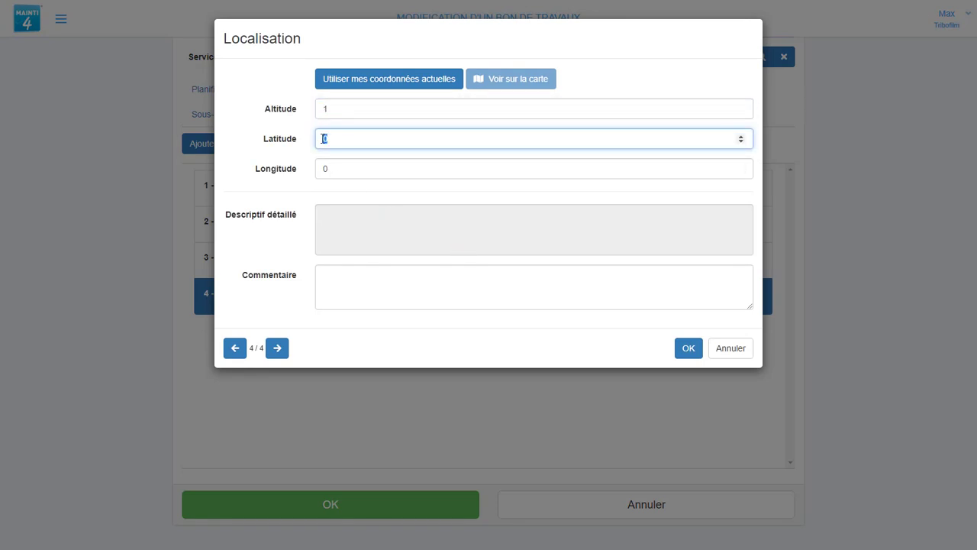
pyautogui.write('2')
pyautogui.click(687, 349)
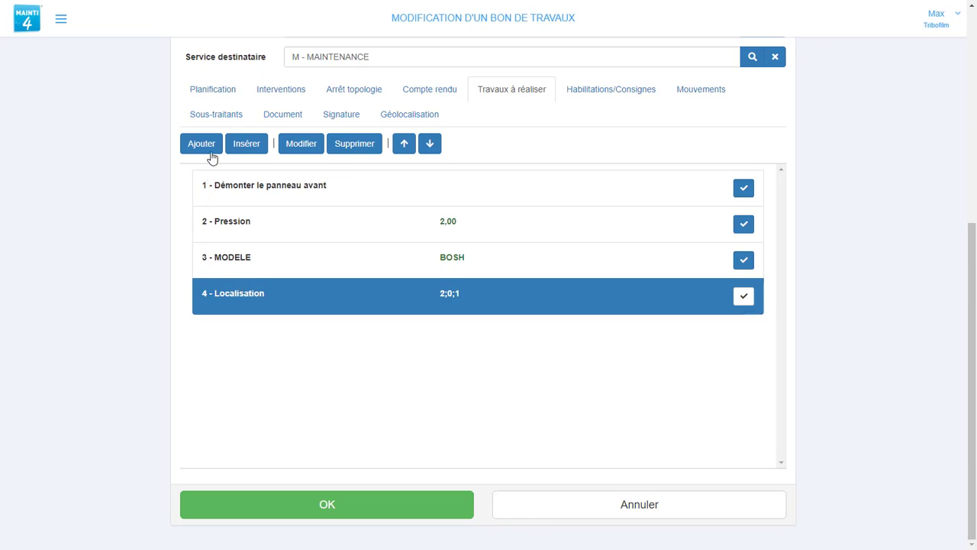
# Add a Photo task 'Photo' with the CHDGAZ1.png image attached.
pyautogui.click(203, 145)
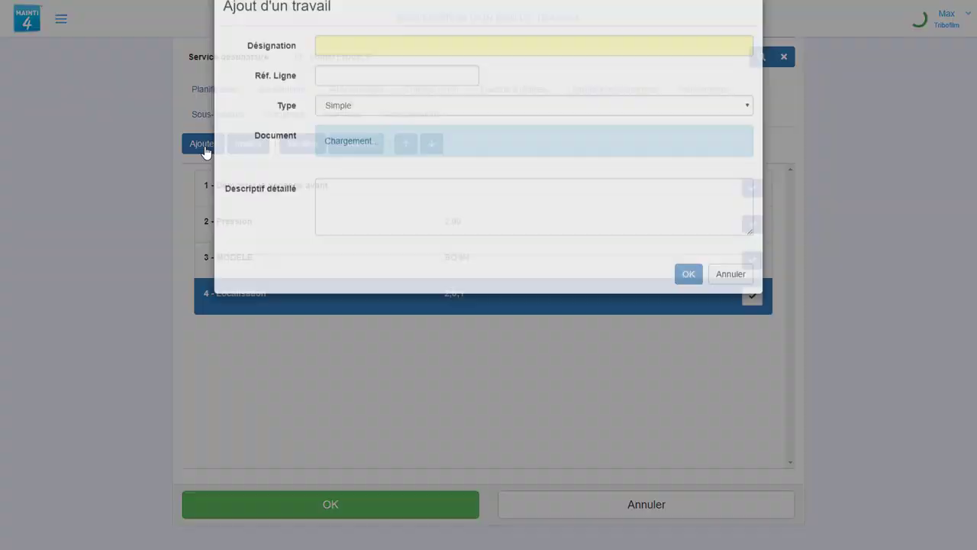
pyautogui.click(336, 139)
pyautogui.click(336, 197)
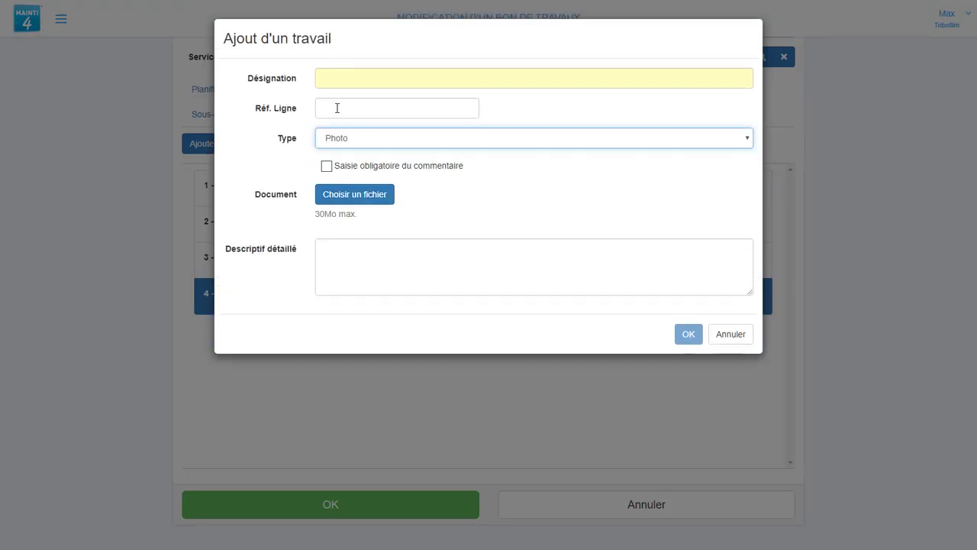
pyautogui.click(327, 82)
pyautogui.write('Photo')
pyautogui.click(688, 333)
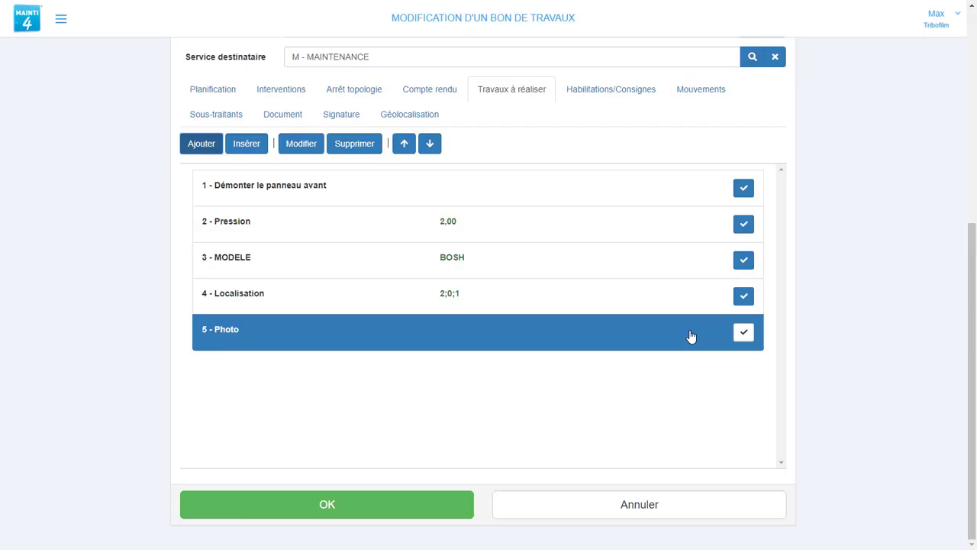
pyautogui.click(746, 333)
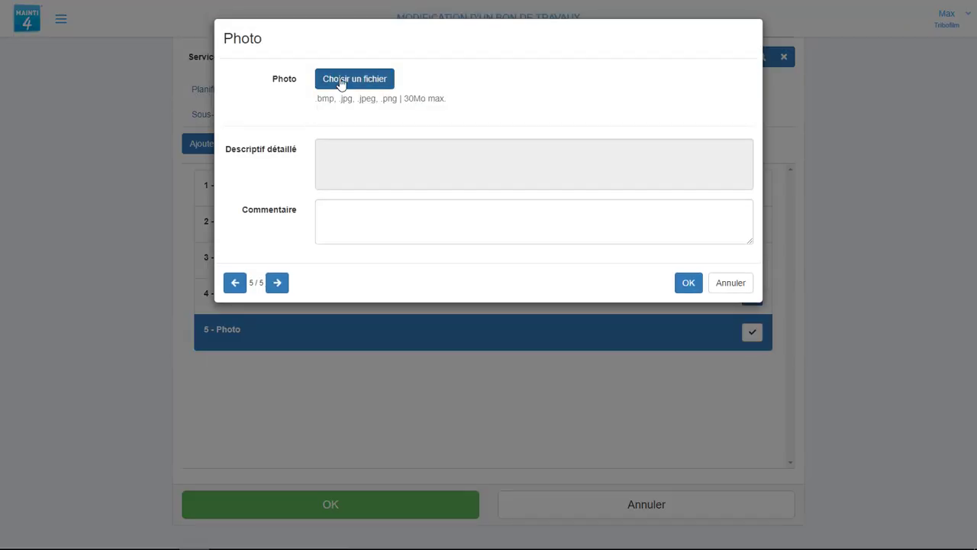
pyautogui.click(341, 83)
pyautogui.click(216, 94)
pyautogui.click(385, 272)
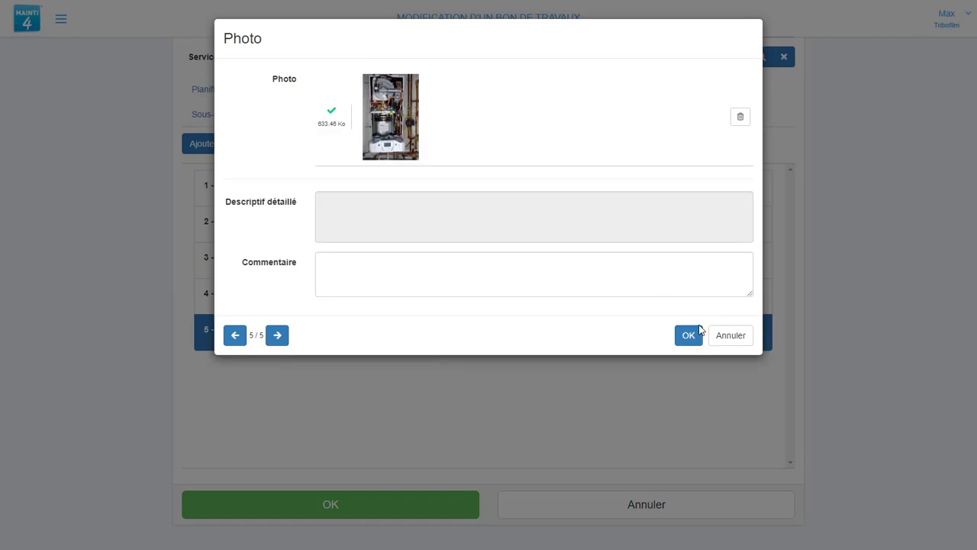
pyautogui.click(691, 337)
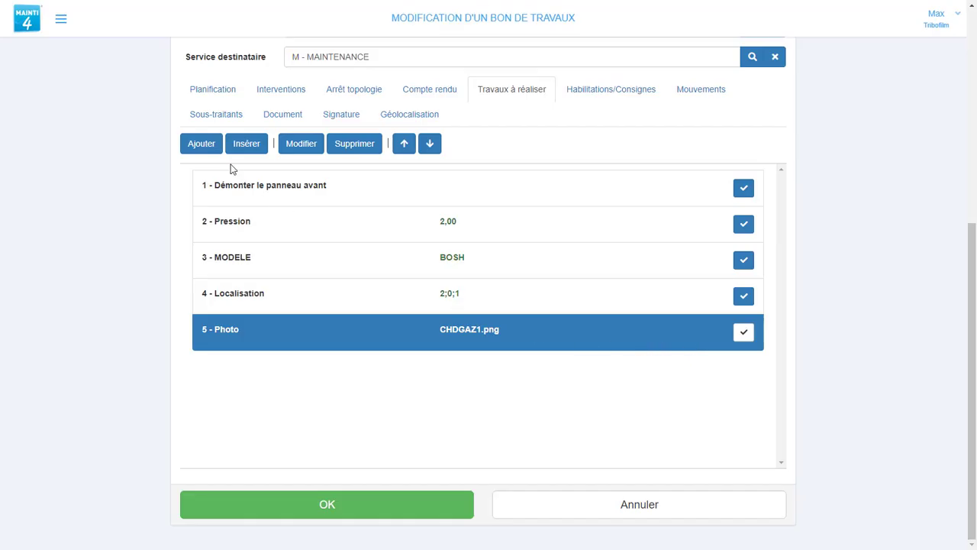
pyautogui.click(201, 144)
# Create a Check-List task 'Nettoyer le ventilateur' using the FNF - FAIT NON FAIT checklist.
pyautogui.write('Nettoyer le ventilateur')
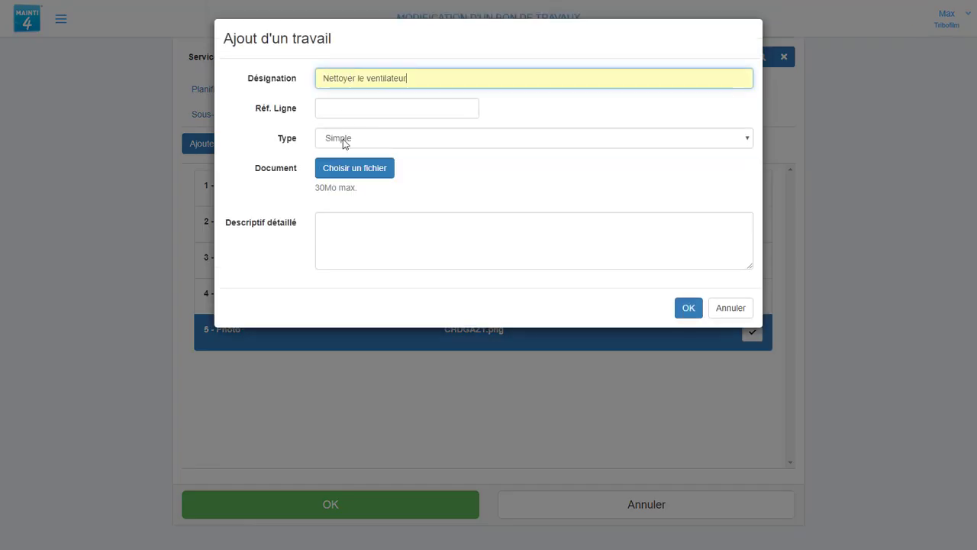
pyautogui.click(343, 140)
pyautogui.click(355, 208)
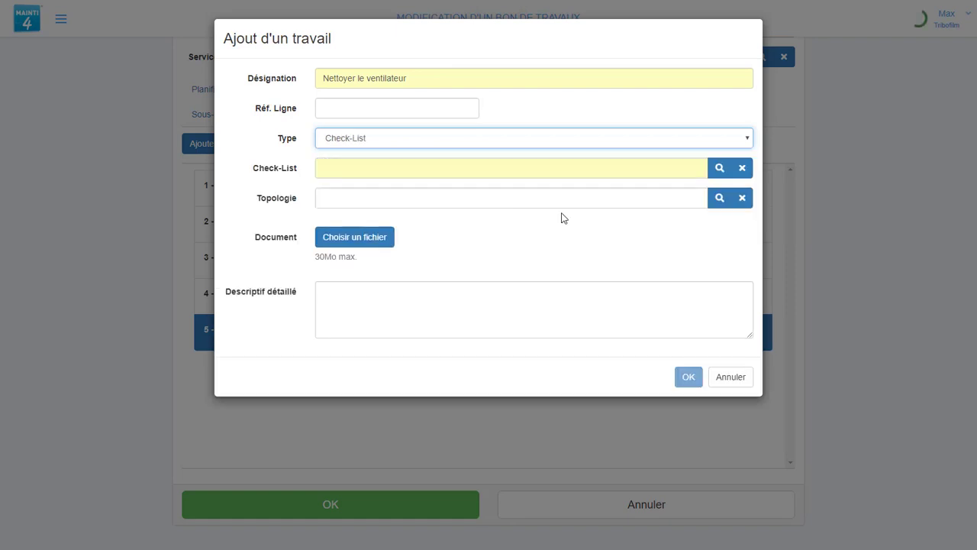
pyautogui.click(718, 168)
pyautogui.scroll(-3, 420, 207)
pyautogui.click(418, 206)
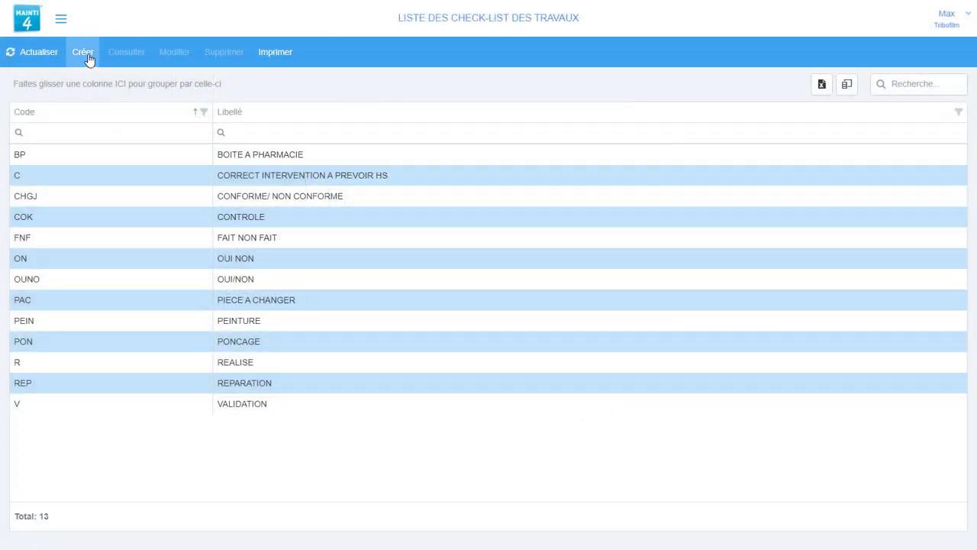
pyautogui.click(89, 59)
pyautogui.click(294, 69)
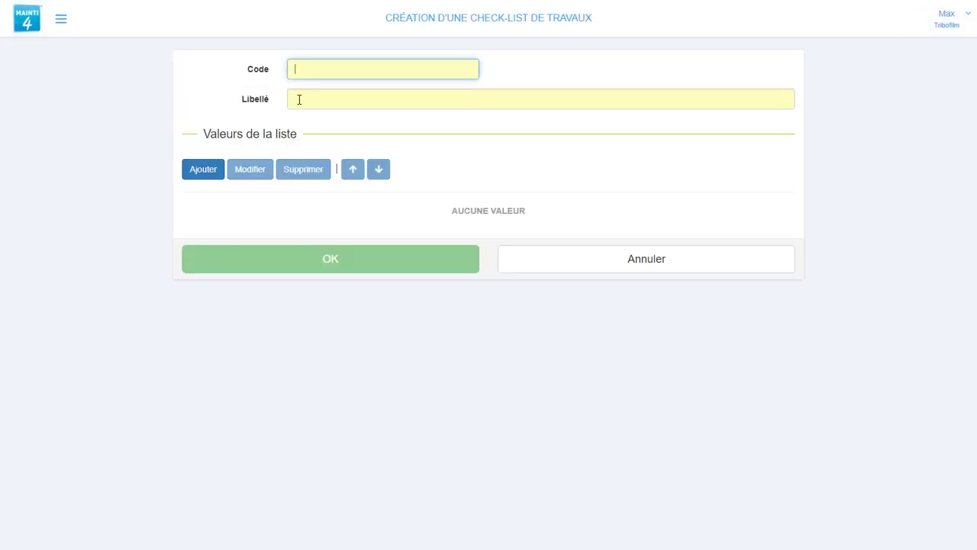
pyautogui.click(298, 96)
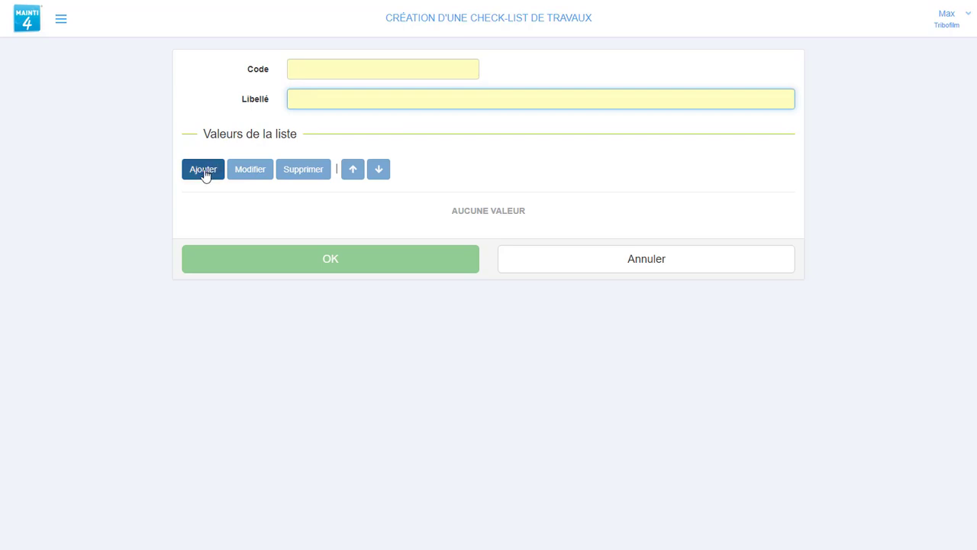
pyautogui.click(204, 175)
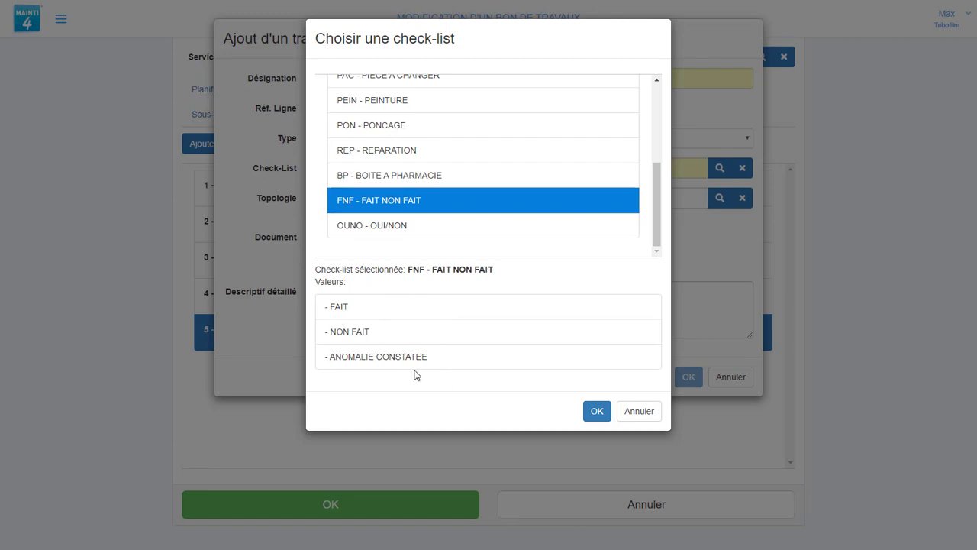
pyautogui.click(599, 413)
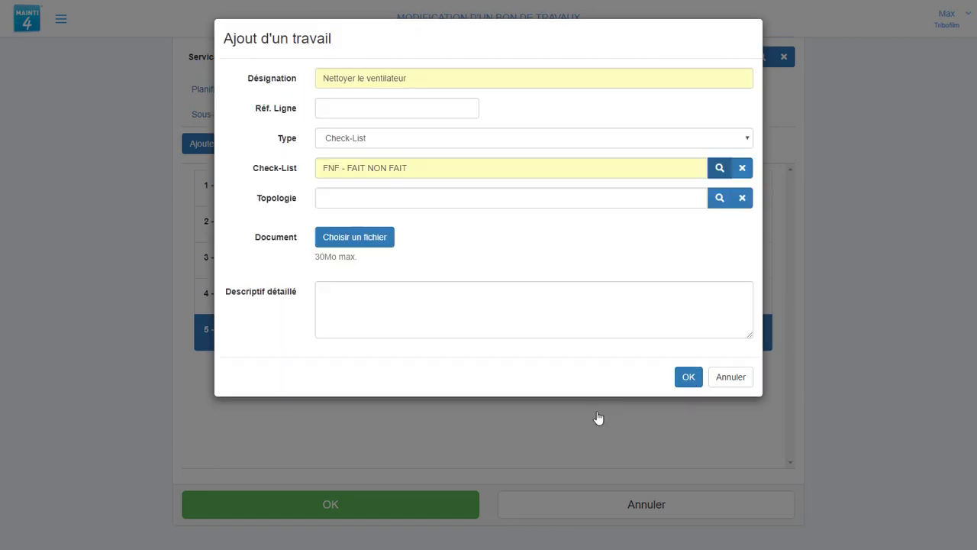
pyautogui.click(689, 377)
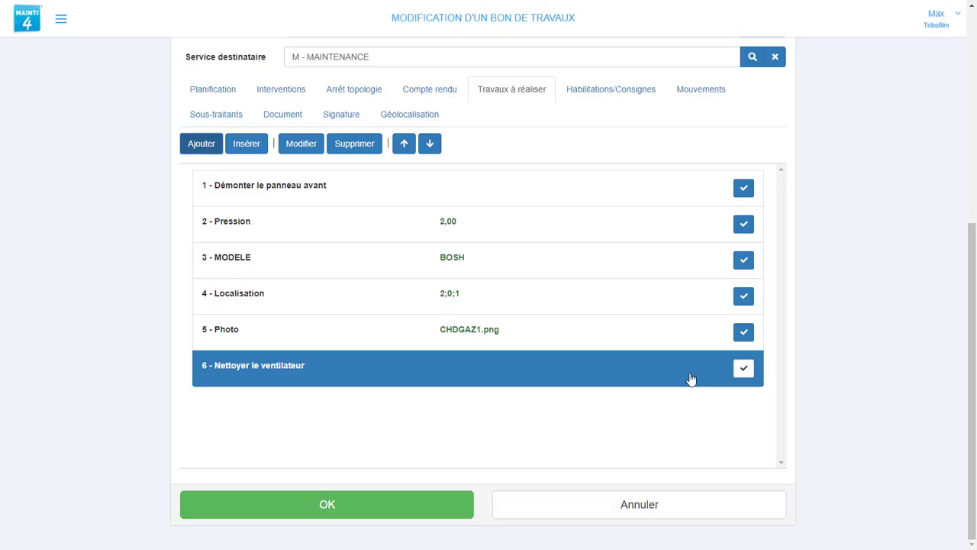
# Record the fan-cleaning task's result as FAIT.
pyautogui.click(737, 371)
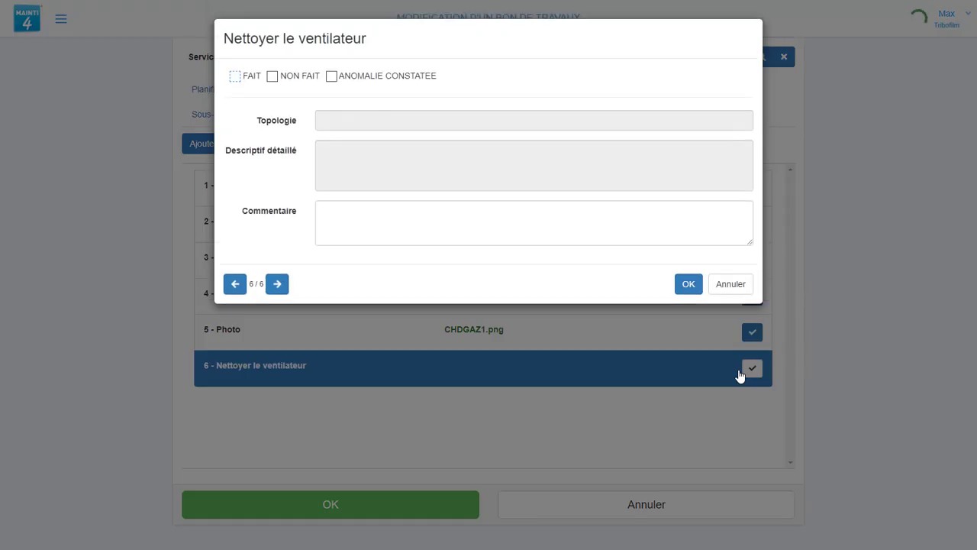
pyautogui.click(235, 76)
pyautogui.click(679, 287)
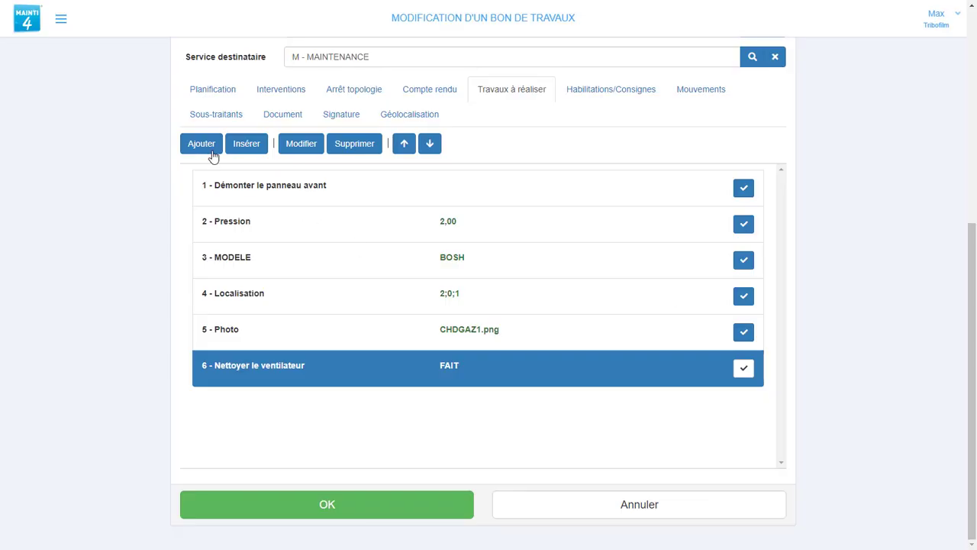
pyautogui.click(203, 150)
# Add the boolean Formule task 'La pression est suffisante ?' with formula P.
pyautogui.click(323, 80)
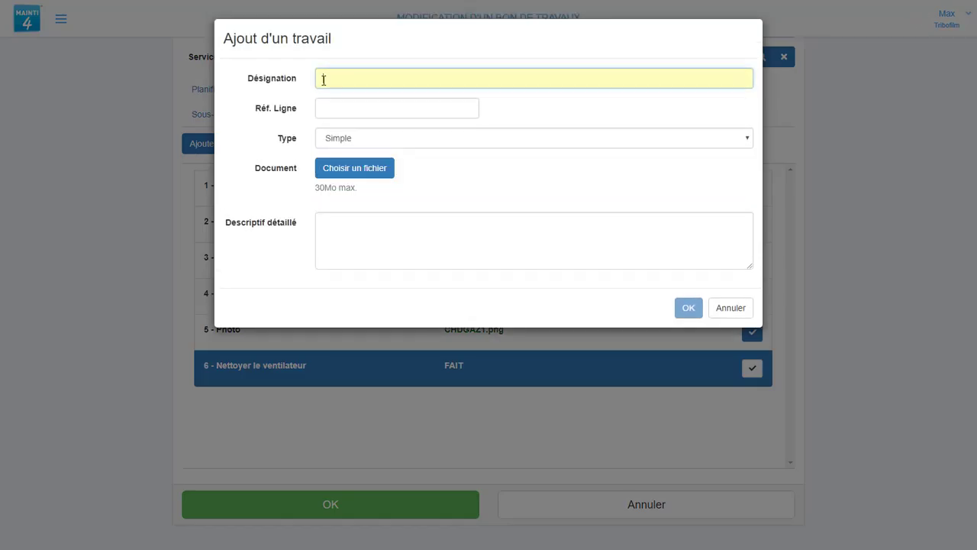
pyautogui.write('La pression est suffisante ?')
pyautogui.click(344, 145)
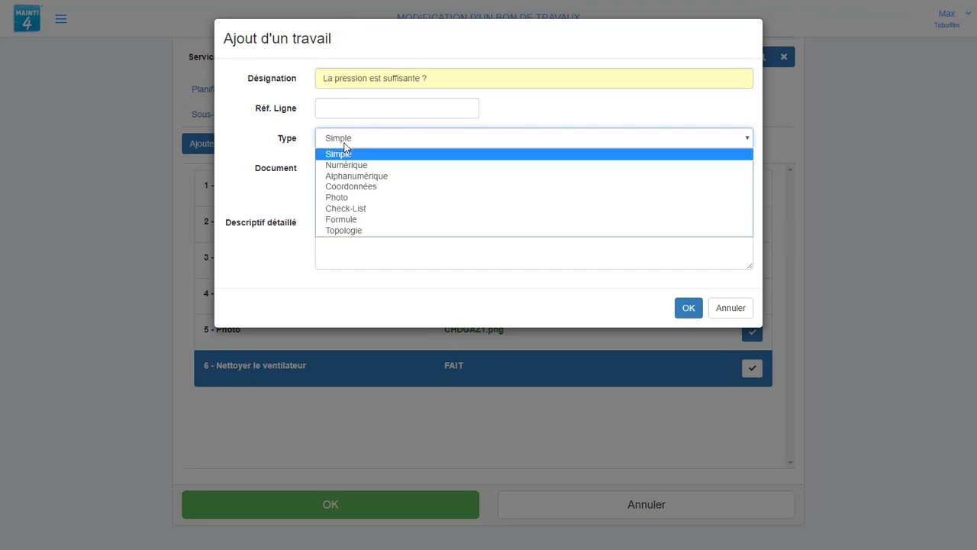
pyautogui.click(338, 219)
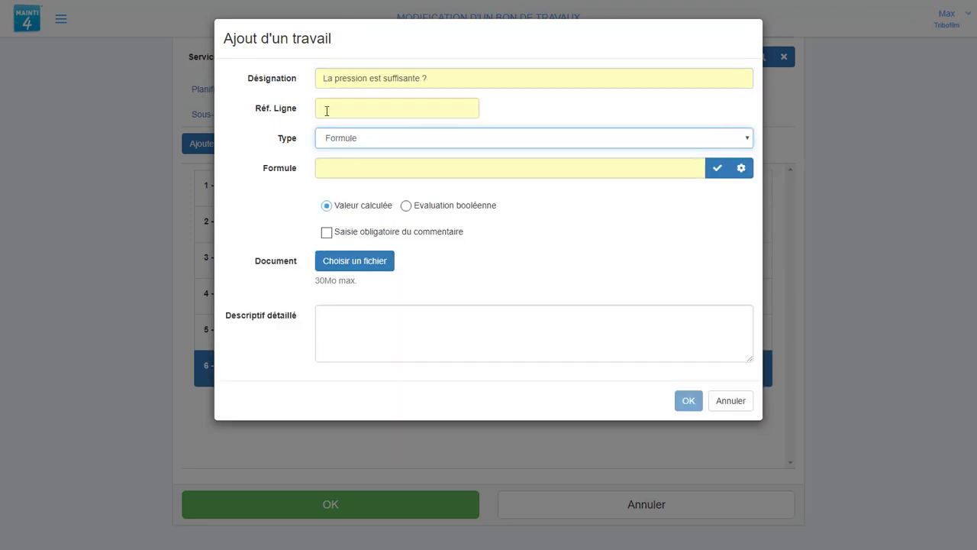
pyautogui.click(334, 110)
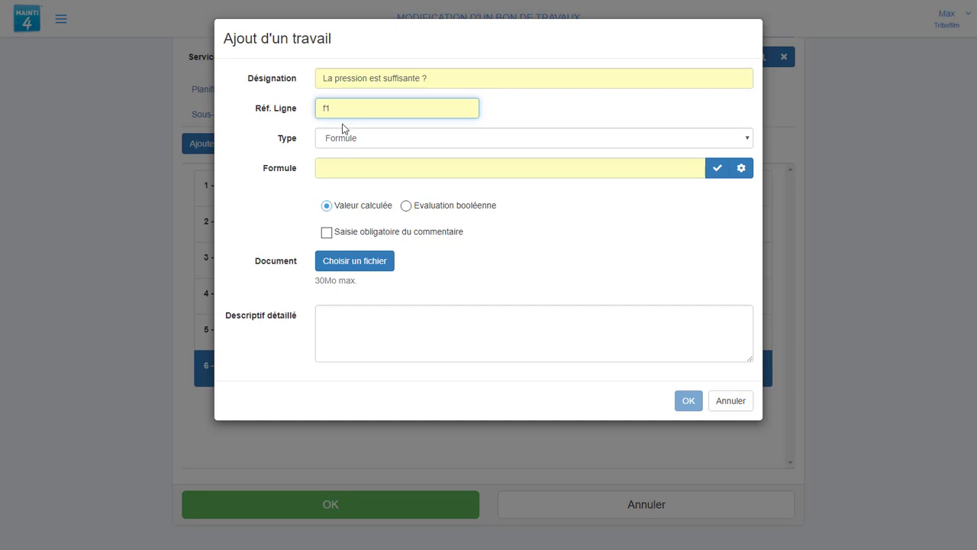
pyautogui.click(352, 170)
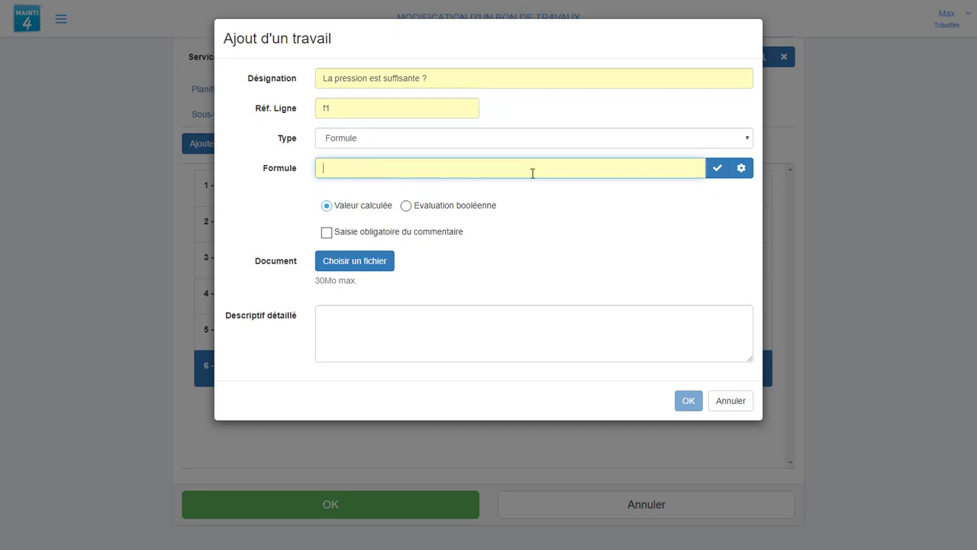
pyautogui.write('P')
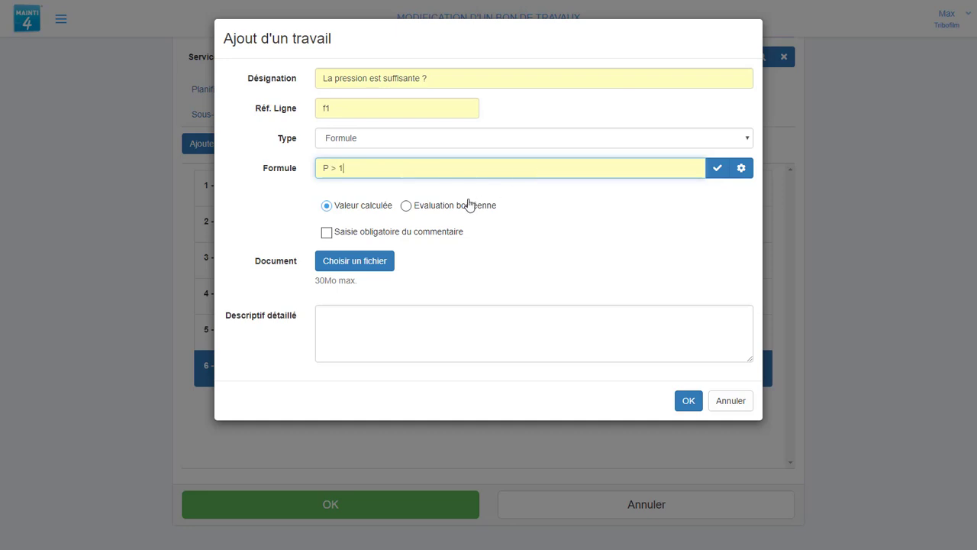
pyautogui.click(432, 208)
pyautogui.click(340, 272)
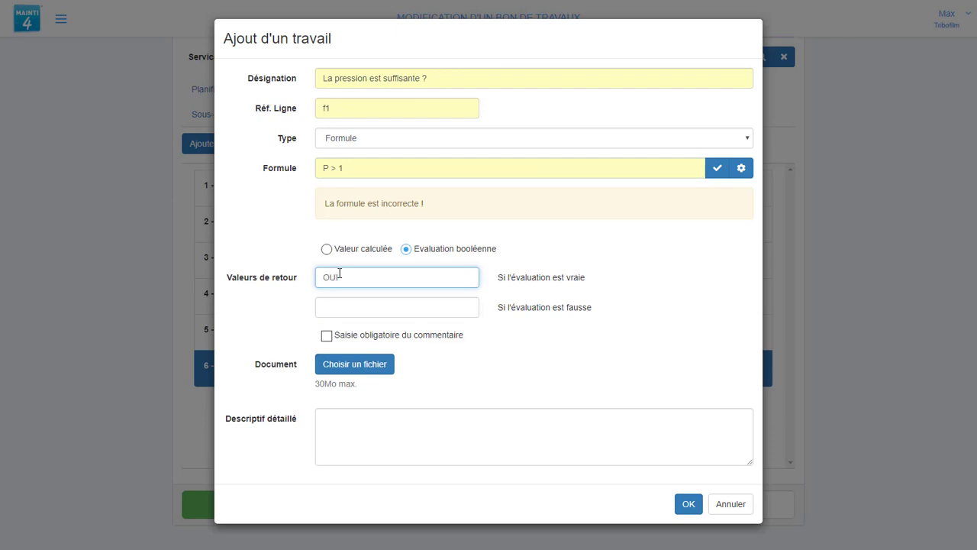
pyautogui.press('Tab')
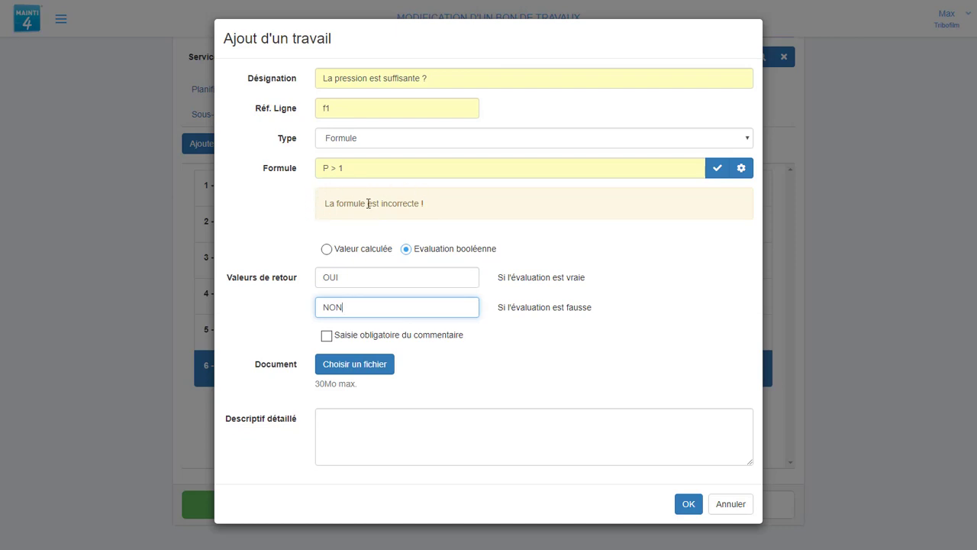
pyautogui.doubleClick(327, 168)
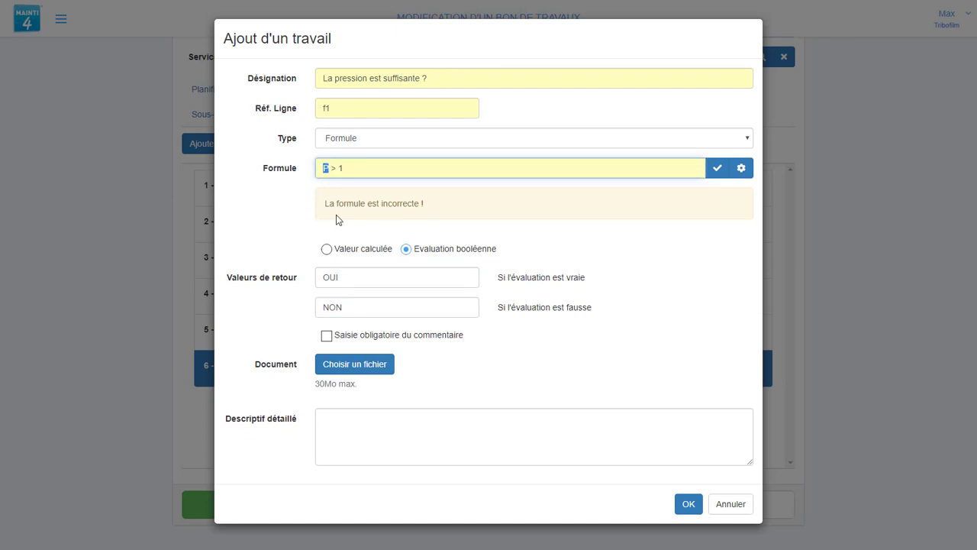
pyautogui.click(689, 503)
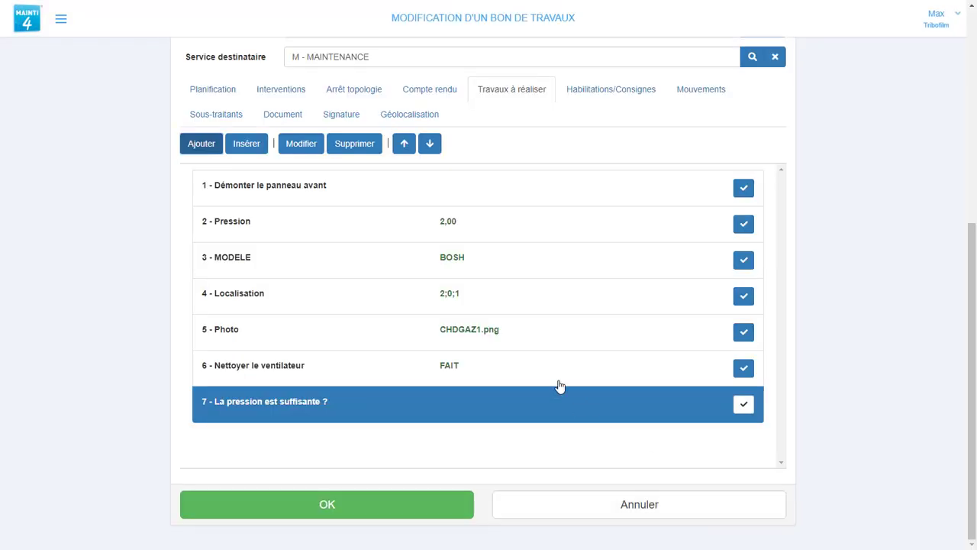
# Give the Pression task the line reference P.
pyautogui.click(387, 238)
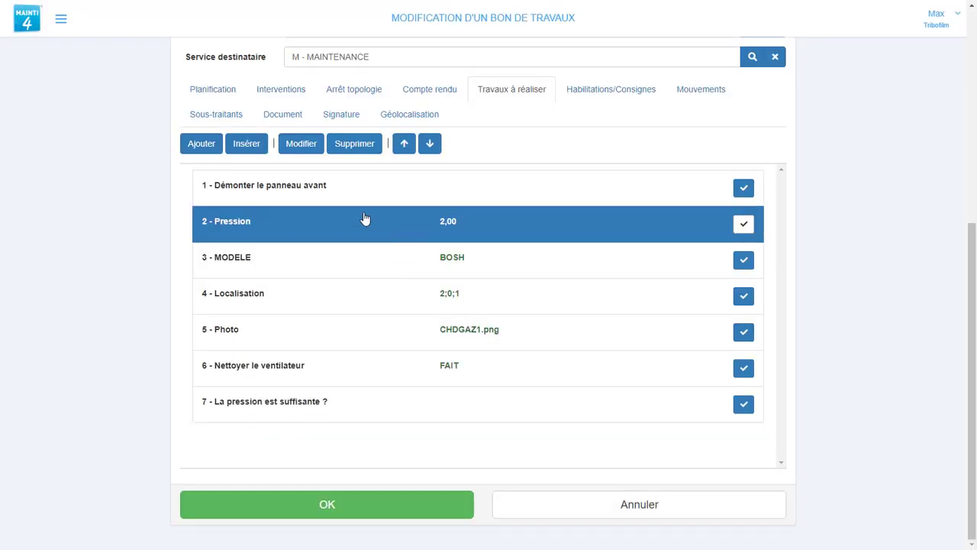
pyautogui.click(307, 146)
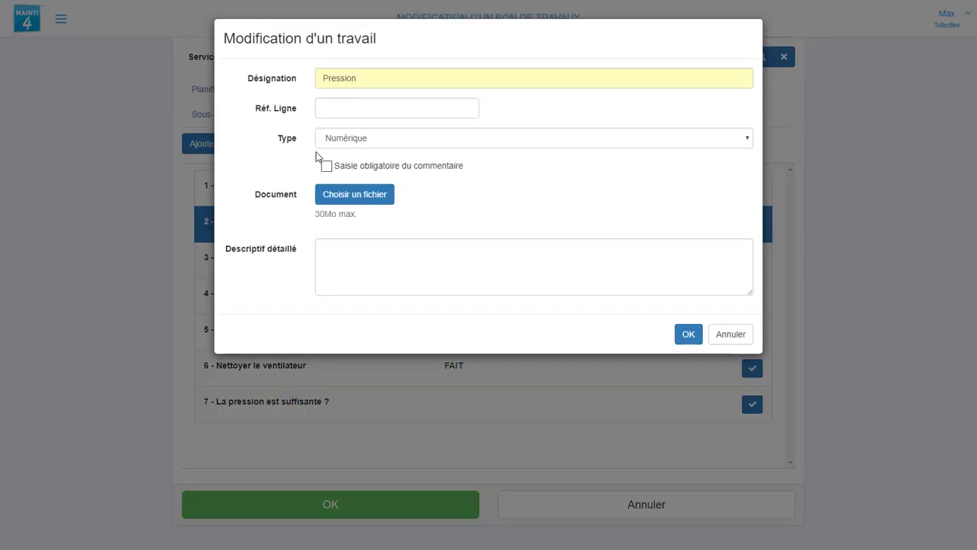
pyautogui.click(335, 110)
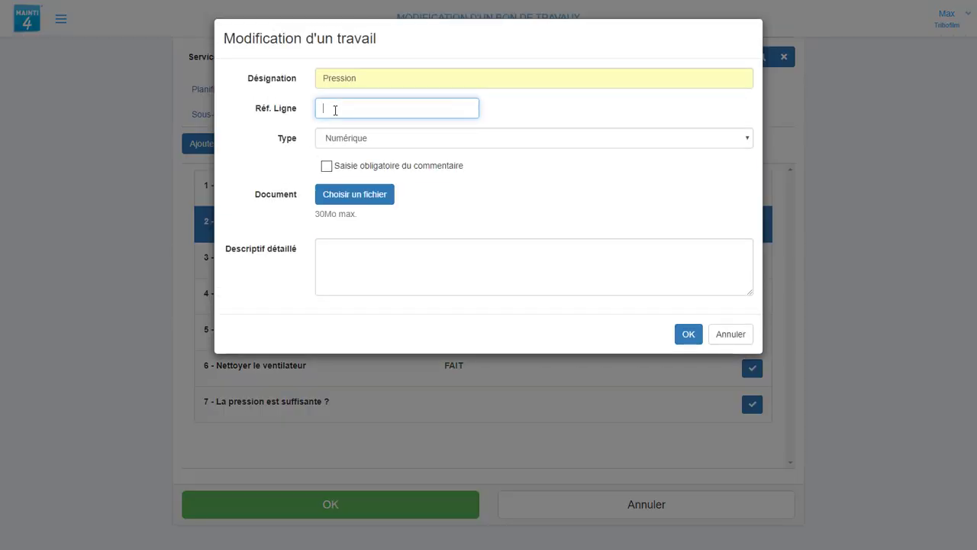
pyautogui.click(688, 334)
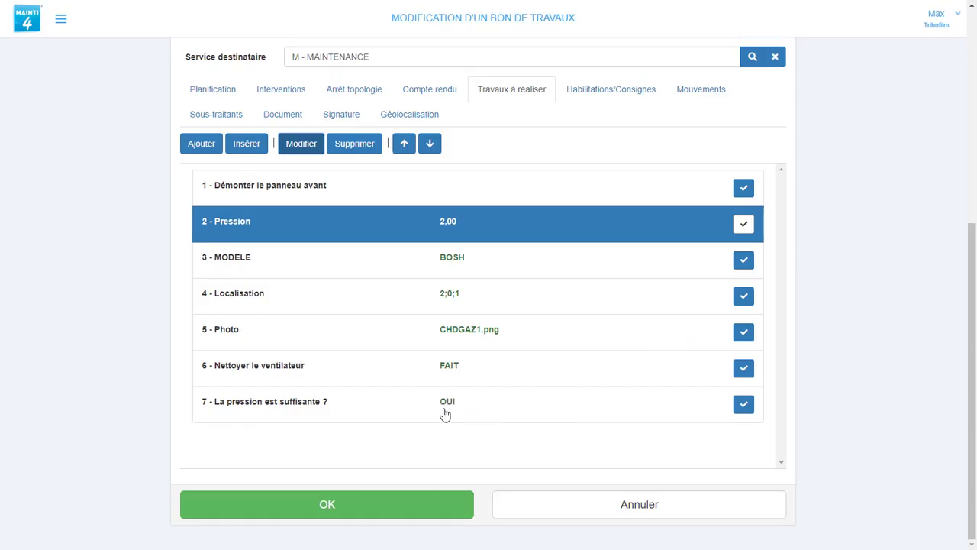
pyautogui.click(202, 152)
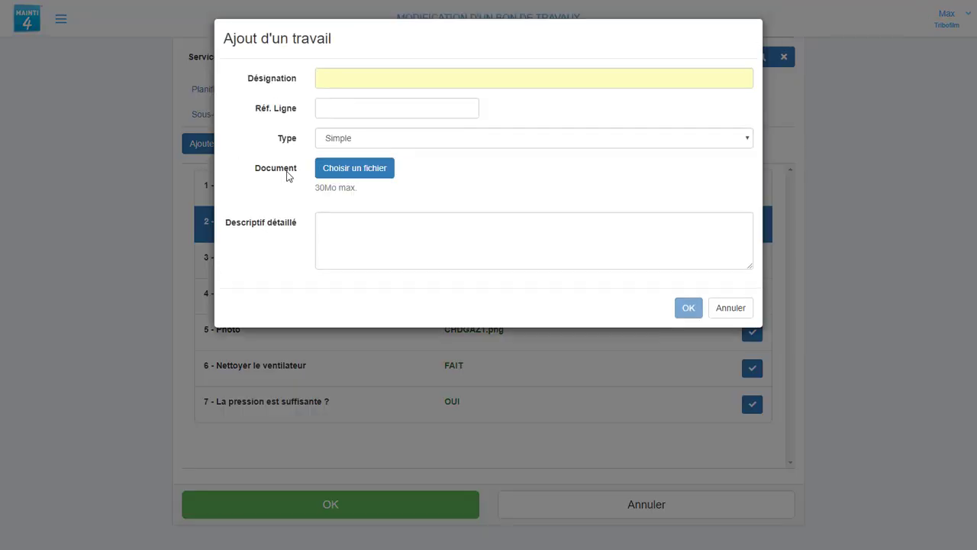
# Create the Topologie task 'EQUIPEMENT UTILISE' as step 8.
pyautogui.click(338, 80)
pyautogui.write('EQUIPEMENT UTILISE')
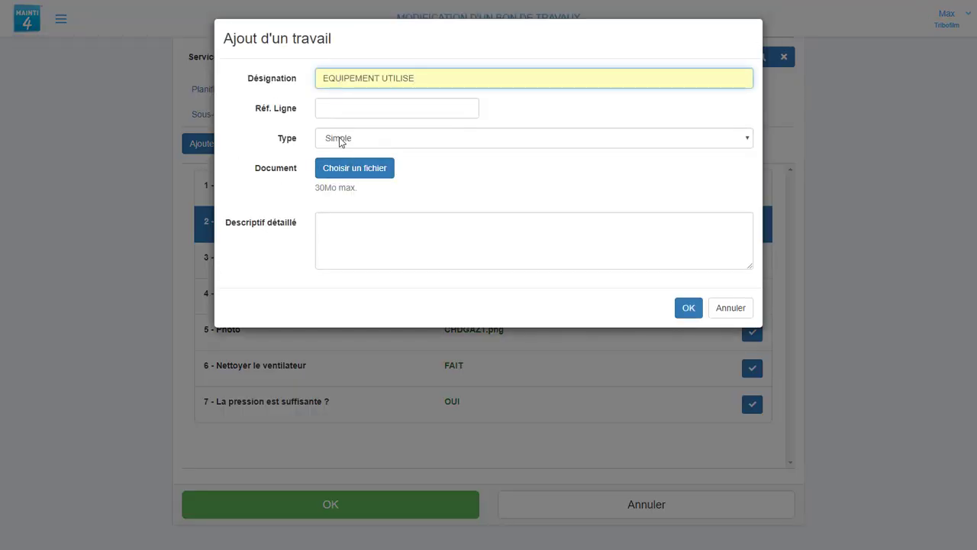
pyautogui.click(339, 139)
pyautogui.click(331, 232)
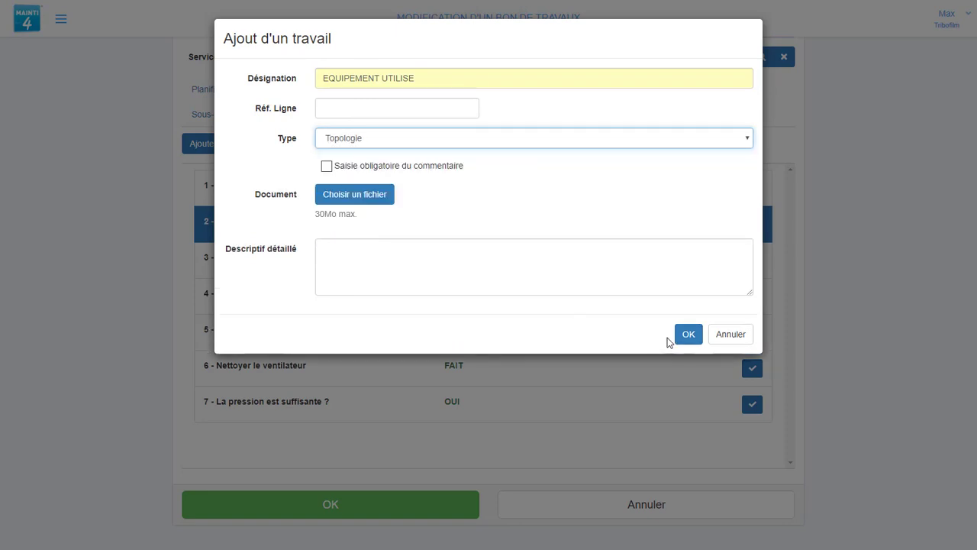
pyautogui.click(688, 336)
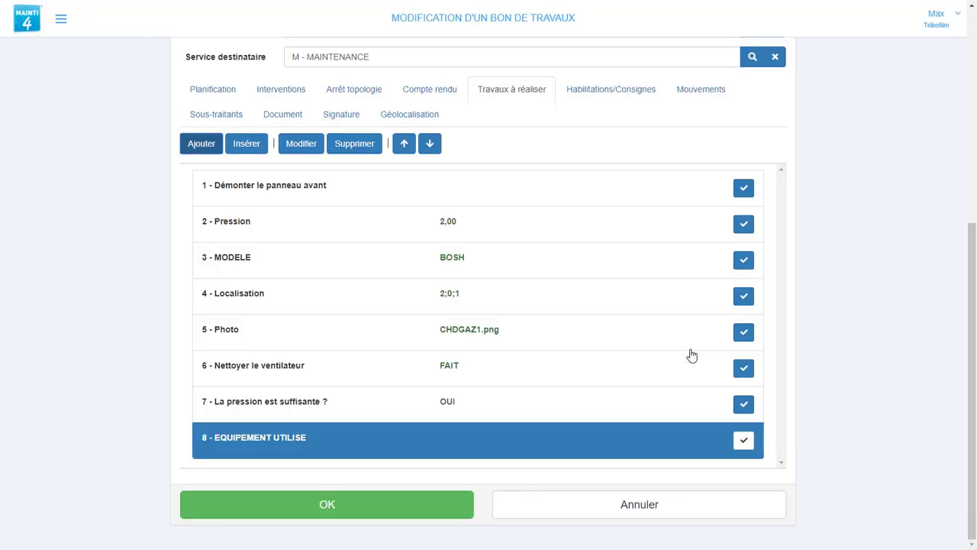
# Record the compressor BA-AC-R100 (COMPRESSEUR ROLLAIR 100) as task 8's value.
pyautogui.click(748, 441)
pyautogui.click(374, 79)
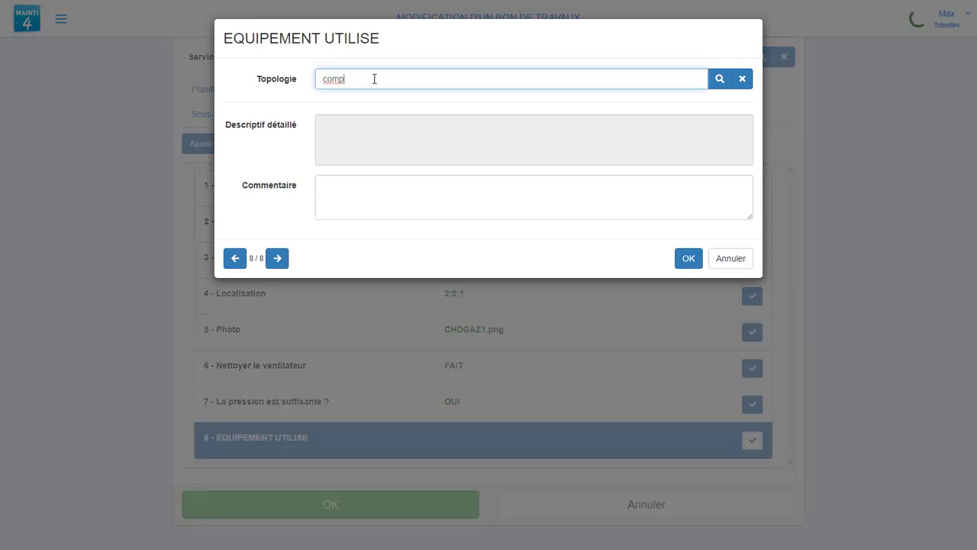
pyautogui.click(405, 153)
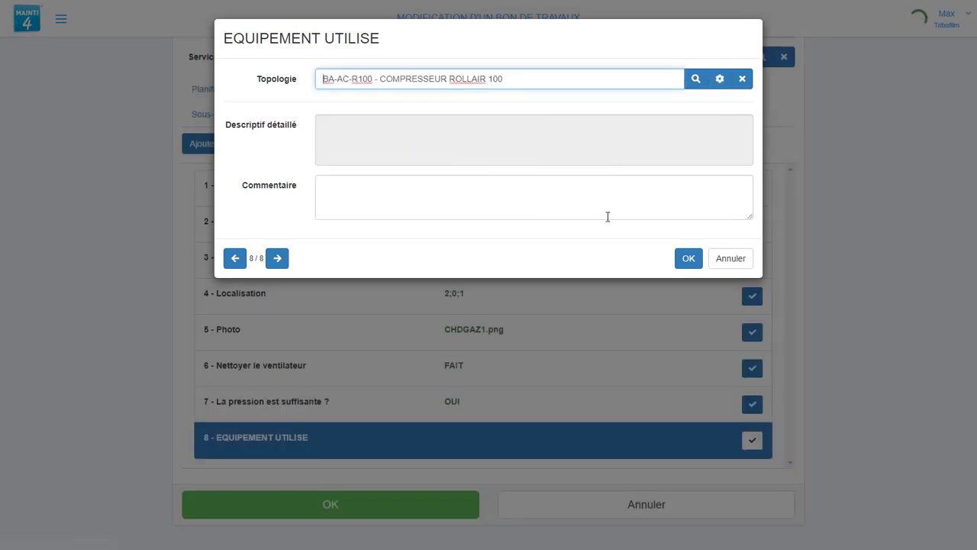
pyautogui.click(686, 258)
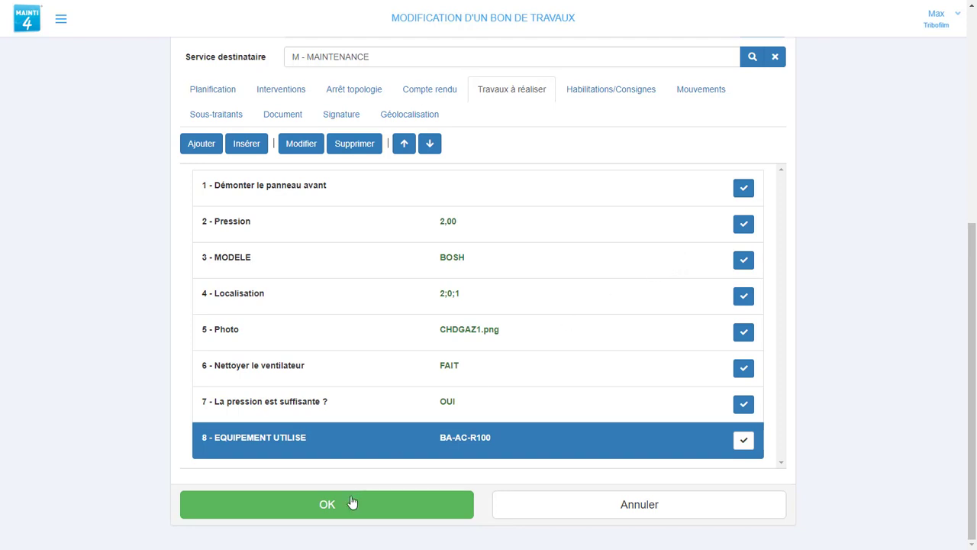
# Make a comment mandatory for the Pression task and attach the CHDGAZ1.png image.
pyautogui.click(368, 233)
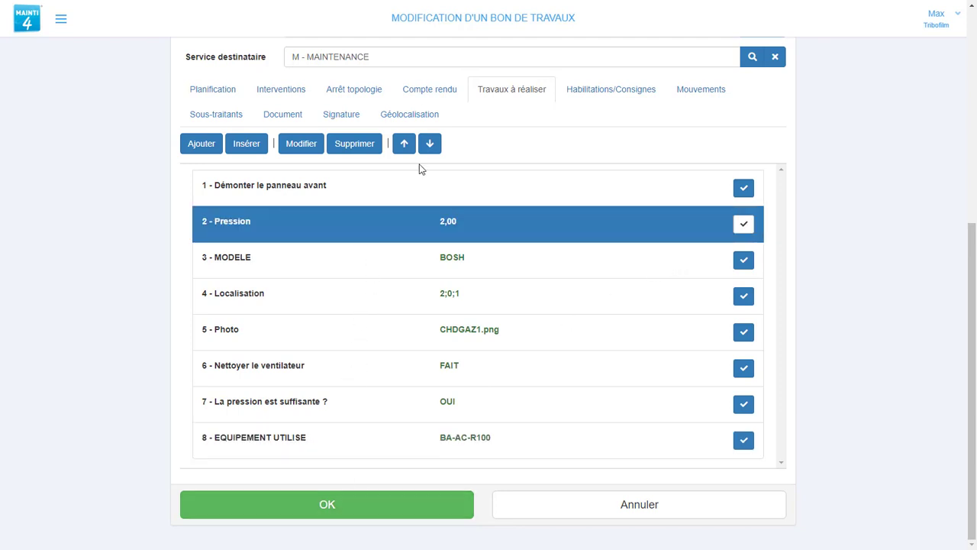
pyautogui.click(303, 145)
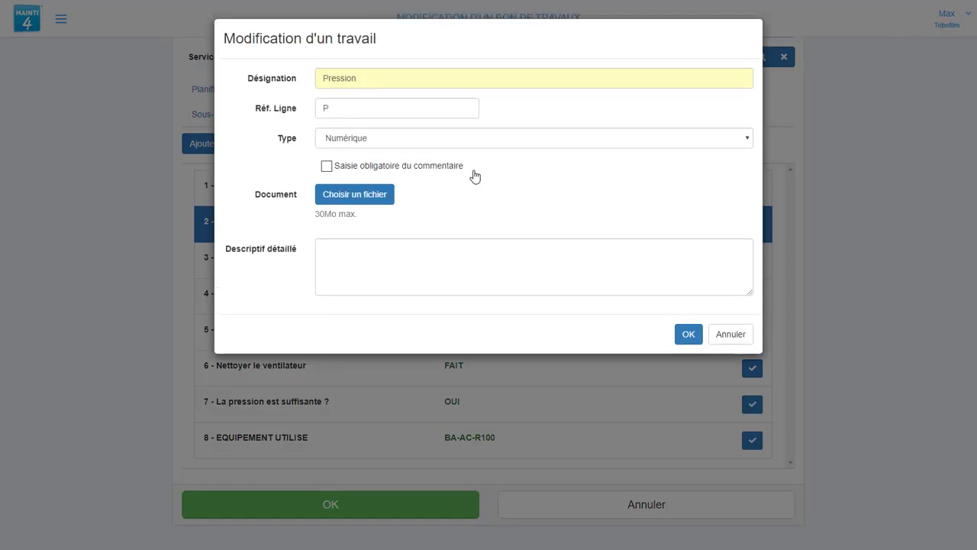
pyautogui.click(342, 168)
pyautogui.click(341, 200)
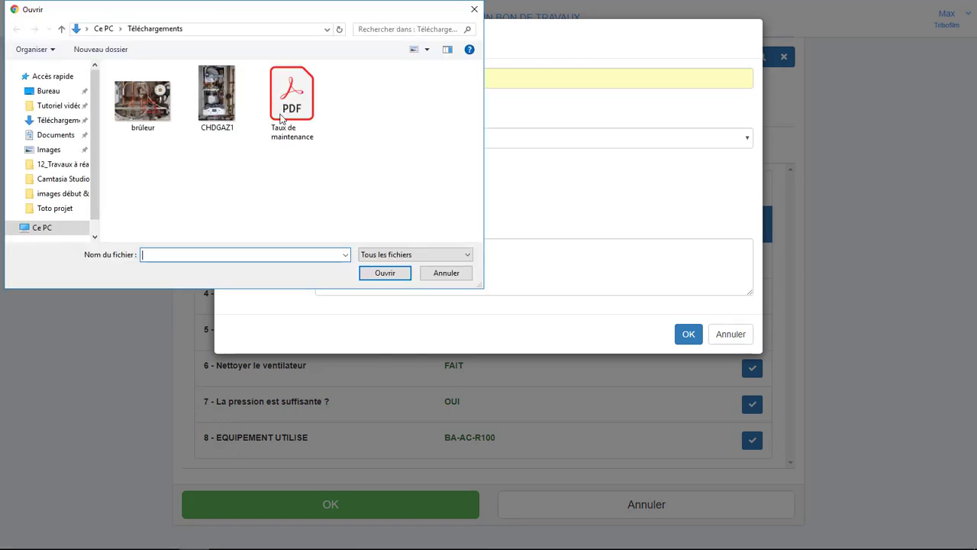
pyautogui.click(216, 96)
pyautogui.click(385, 272)
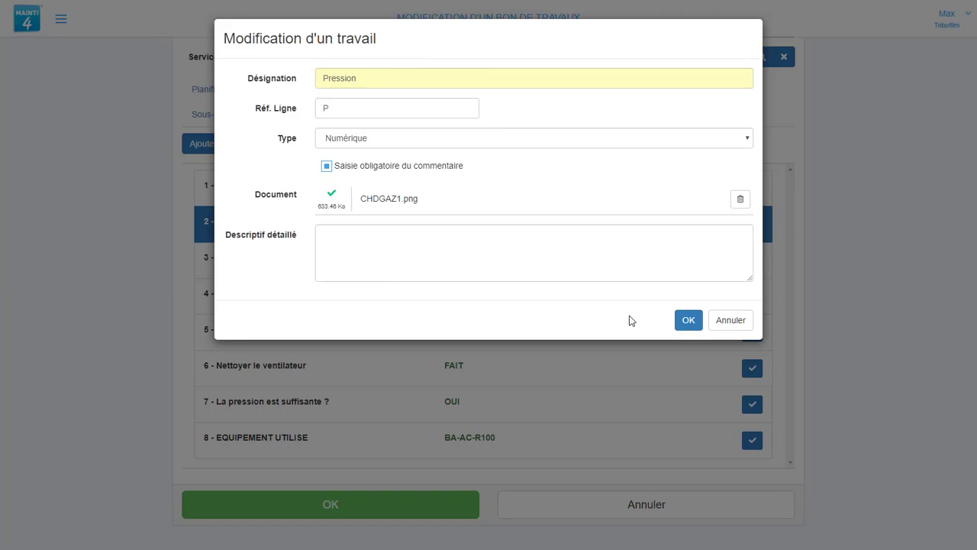
pyautogui.click(684, 319)
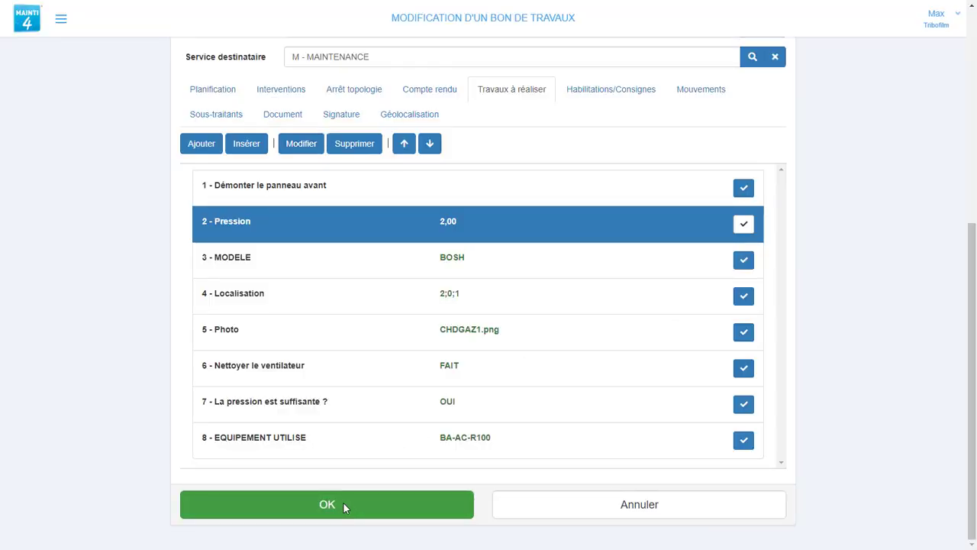
# Enter the comment 'ok' on the Pression reading, keeping its 2,00 value.
pyautogui.click(741, 225)
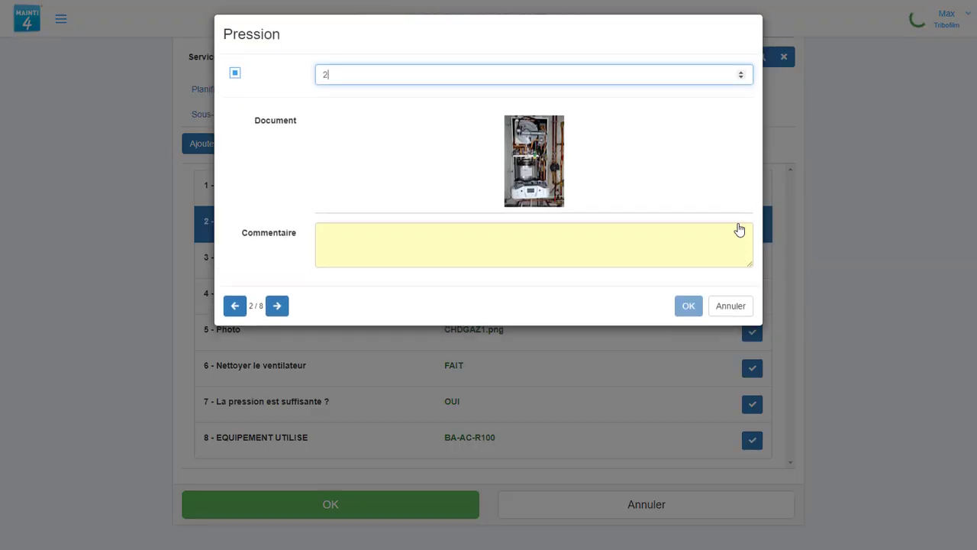
pyautogui.click(408, 249)
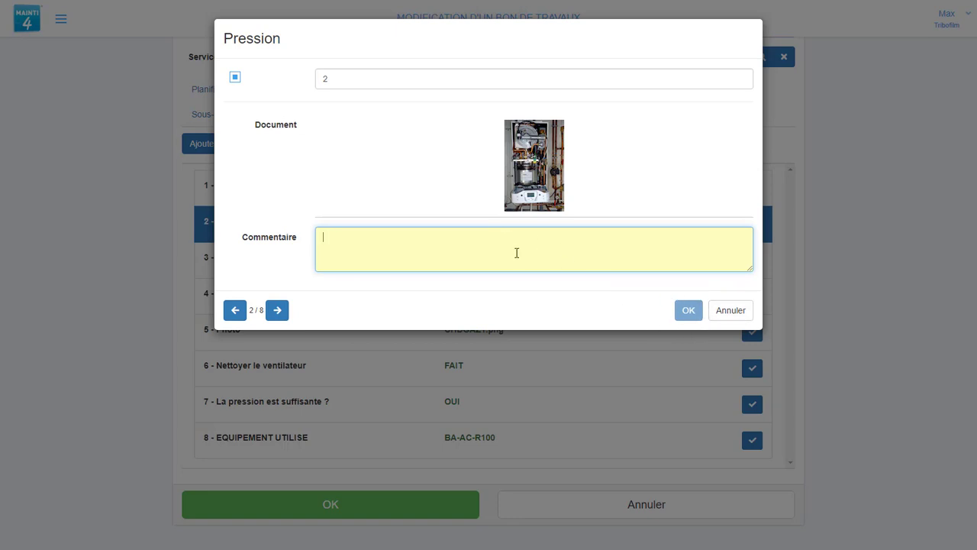
pyautogui.write('0')
pyautogui.click(689, 311)
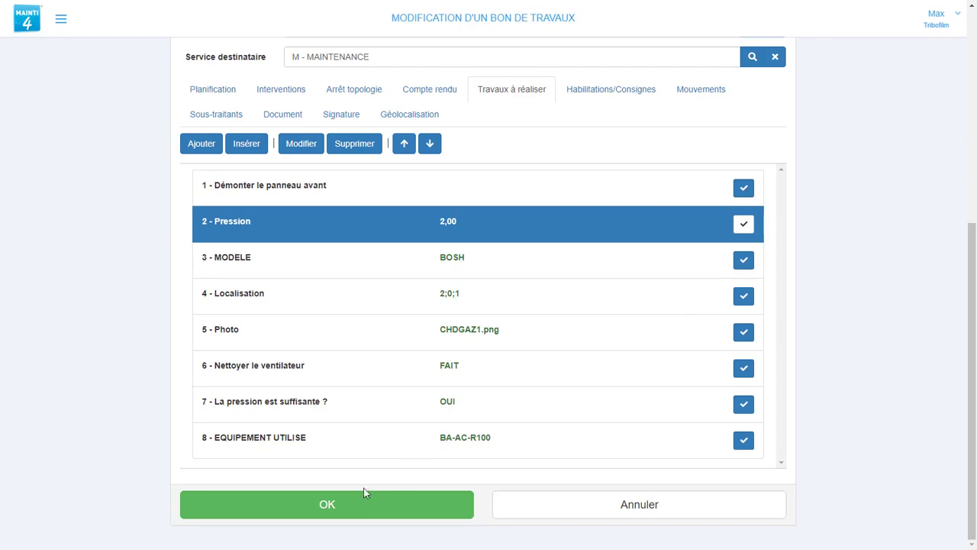
# Clear the BA-AC-R100 equipment value from task 8.
pyautogui.click(743, 440)
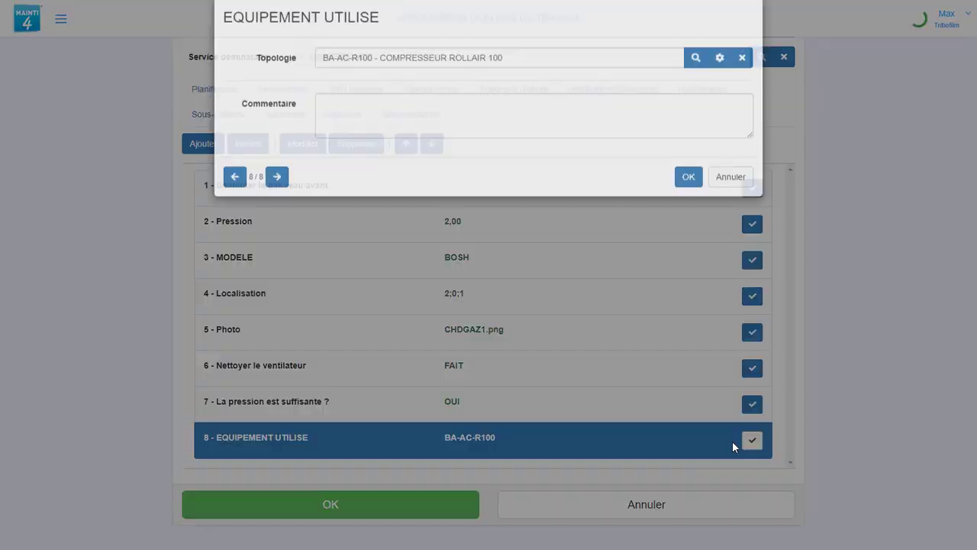
pyautogui.click(744, 79)
pyautogui.click(689, 198)
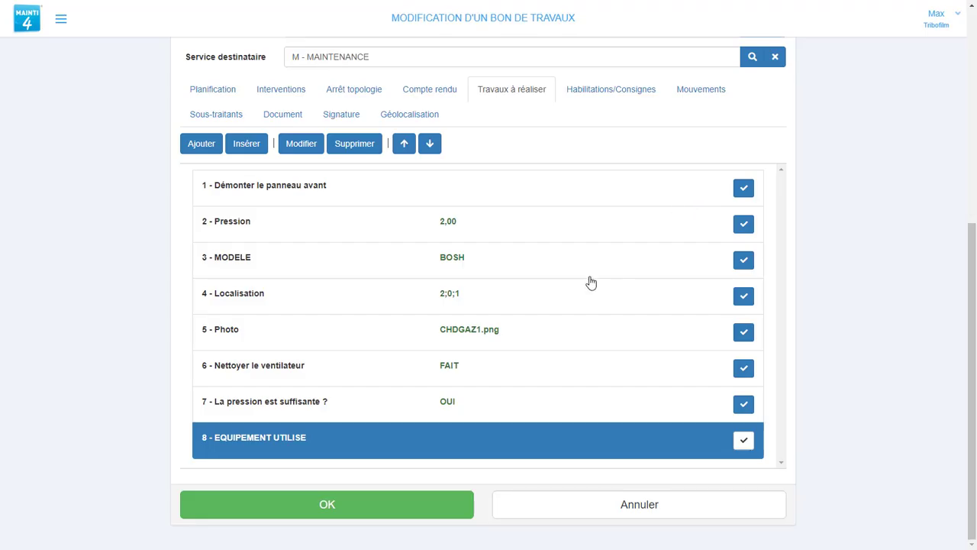
# Save work order 000042547, attempt Réaliser, dismiss the warning, and return to the dashboard.
pyautogui.click(355, 508)
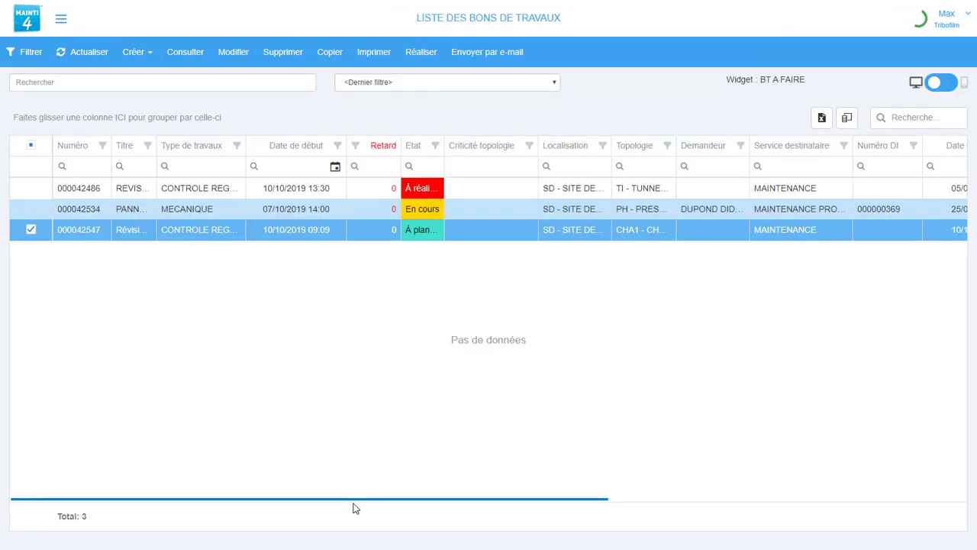
pyautogui.click(421, 52)
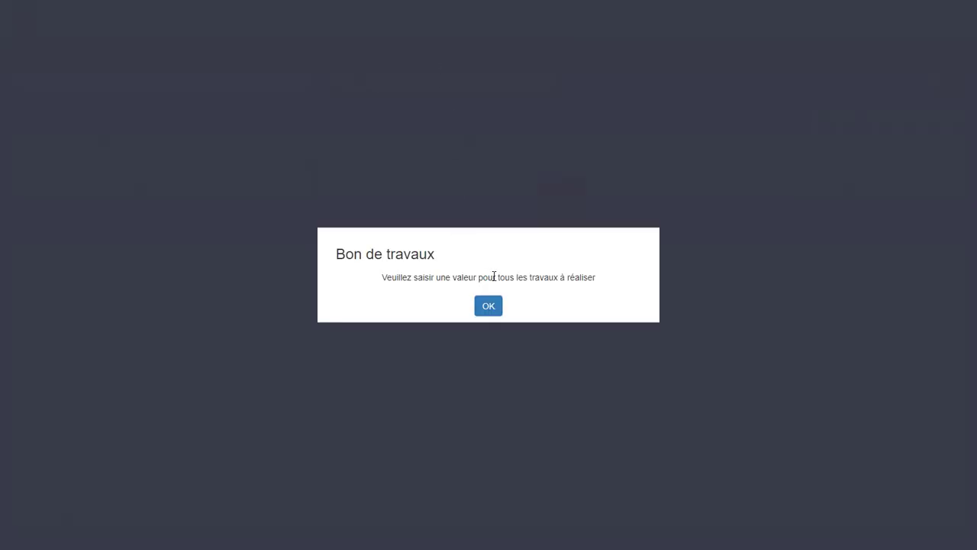
pyautogui.click(492, 308)
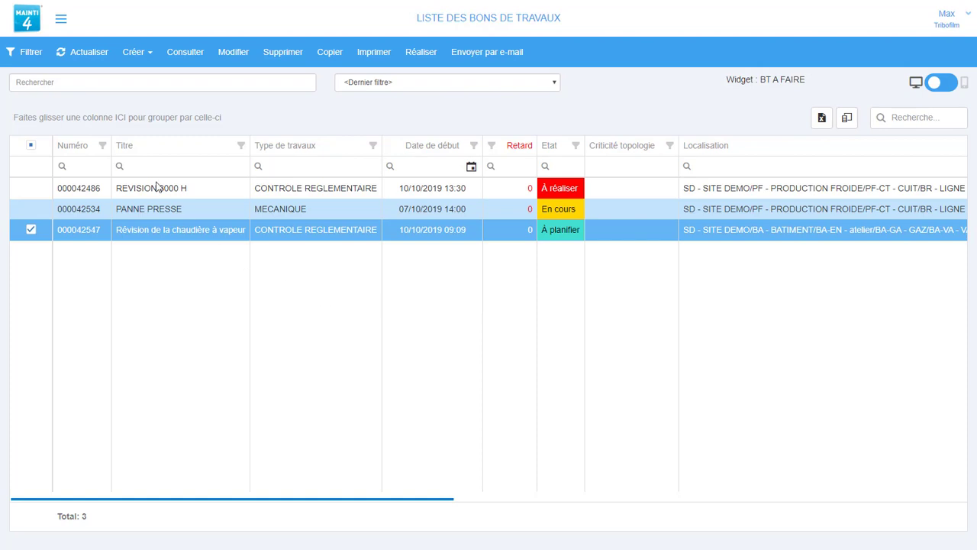
pyautogui.click(28, 24)
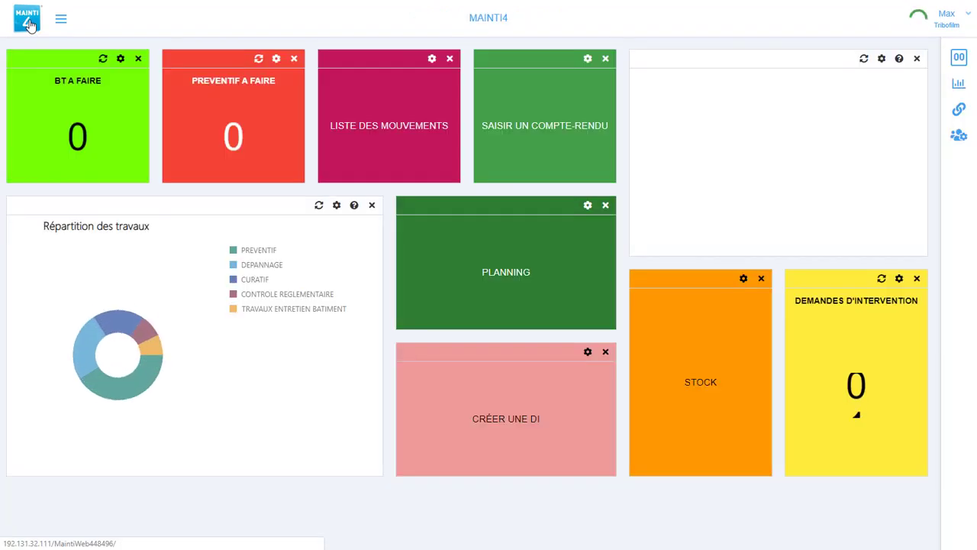